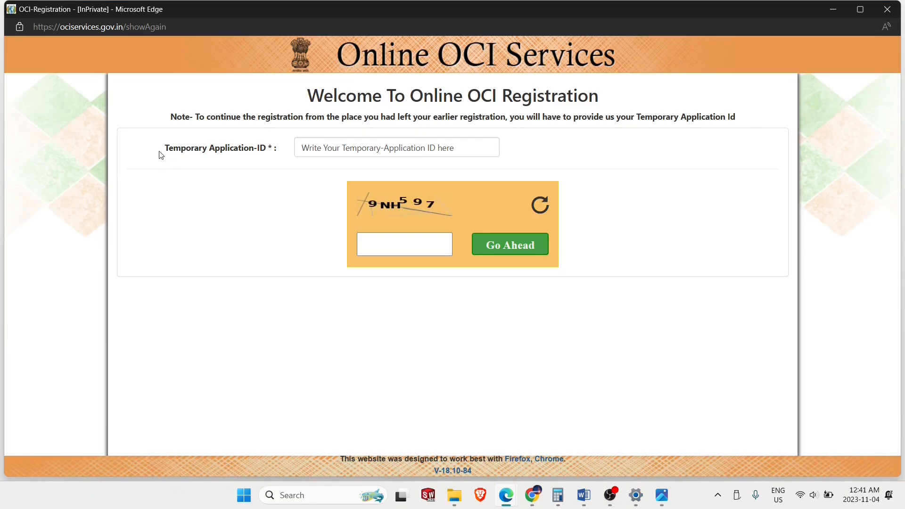
- Check the Temporary Application-ID field used to resume a registration, and choose to fill a new application
{"action": "left_click_drag", "start_coordinate": [160, 155], "coordinate": [266, 151]}
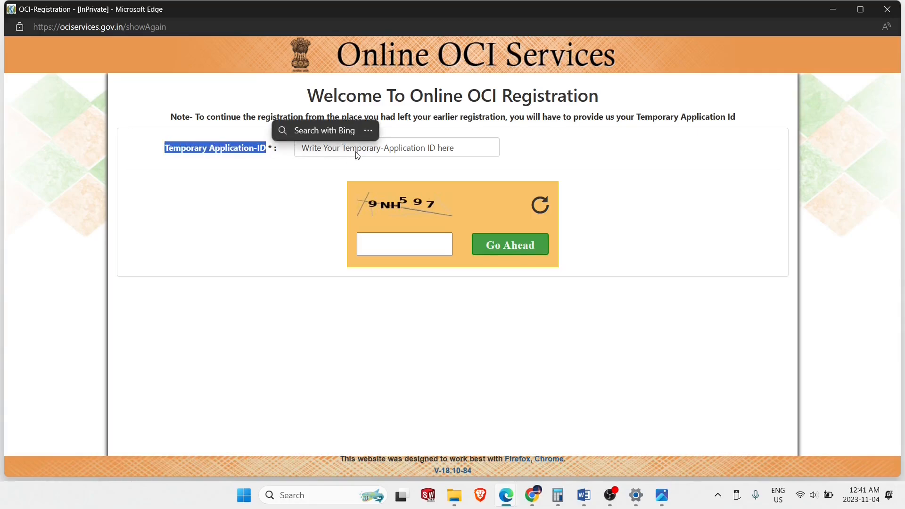
{"action": "left_click", "coordinate": [357, 153]}
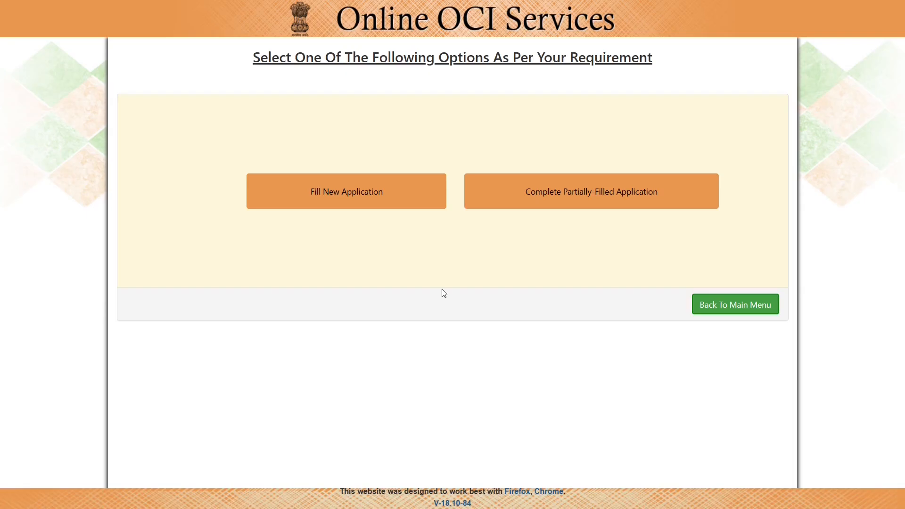
{"action": "left_click", "coordinate": [369, 197]}
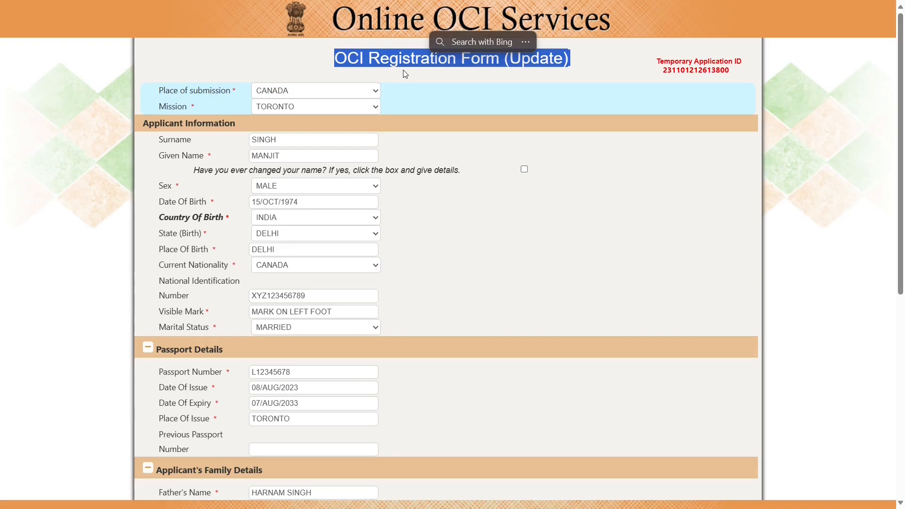
- Examine the place of submission field and its list of countries in the OCI registration form
{"action": "left_click", "coordinate": [289, 75]}
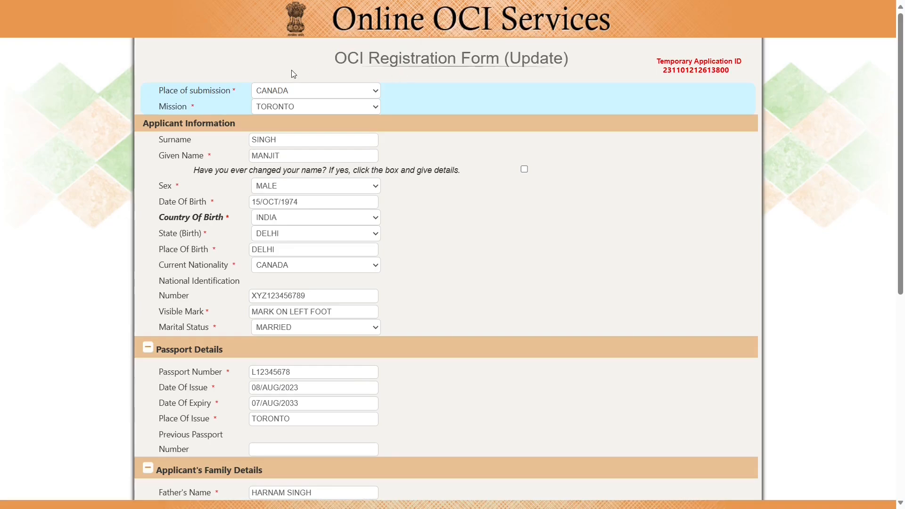
{"action": "double_click", "coordinate": [193, 94]}
{"action": "left_click", "coordinate": [193, 94]}
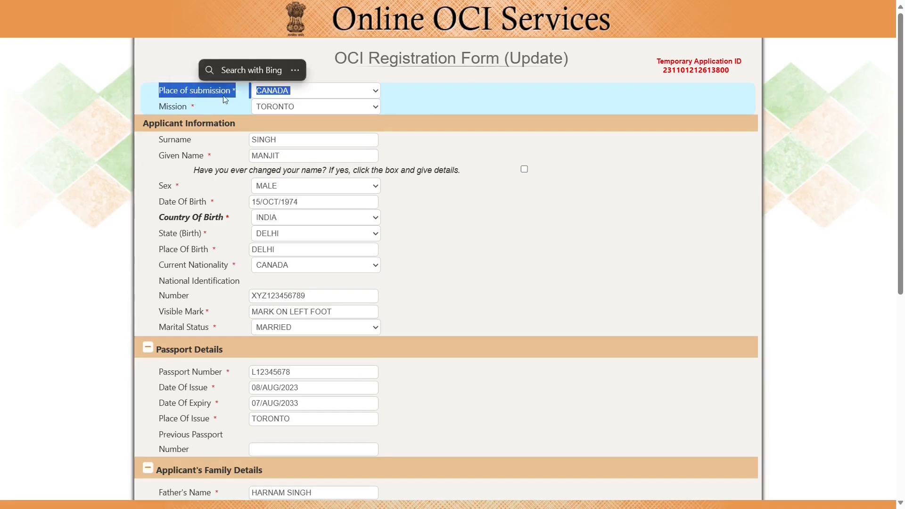
{"action": "left_click", "coordinate": [424, 96]}
{"action": "left_click", "coordinate": [365, 97]}
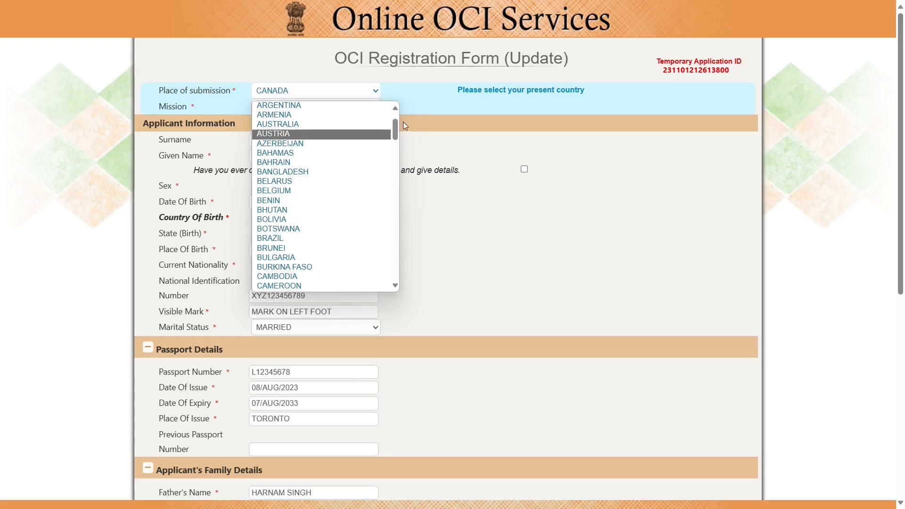
{"action": "left_click", "coordinate": [416, 102]}
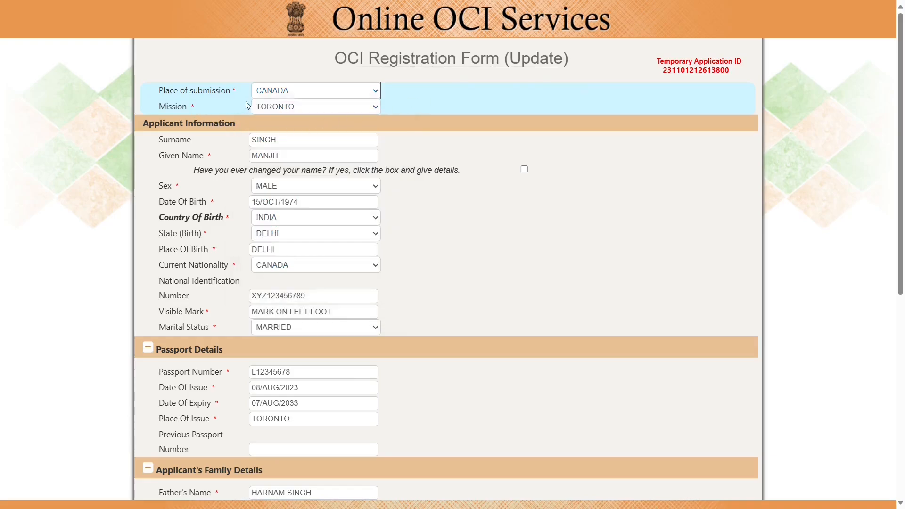
- Set the mission to TORONTO
{"action": "left_click", "coordinate": [272, 107]}
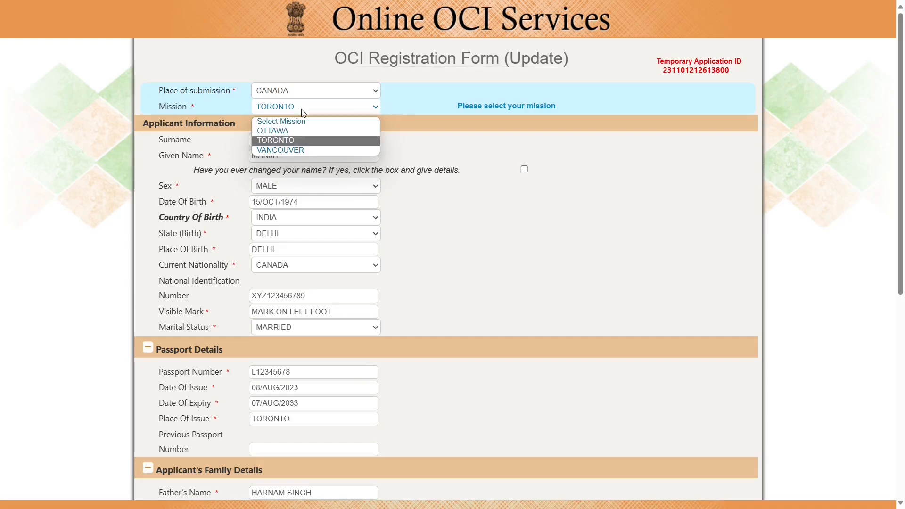
{"action": "left_click", "coordinate": [287, 139]}
{"action": "left_click", "coordinate": [213, 153]}
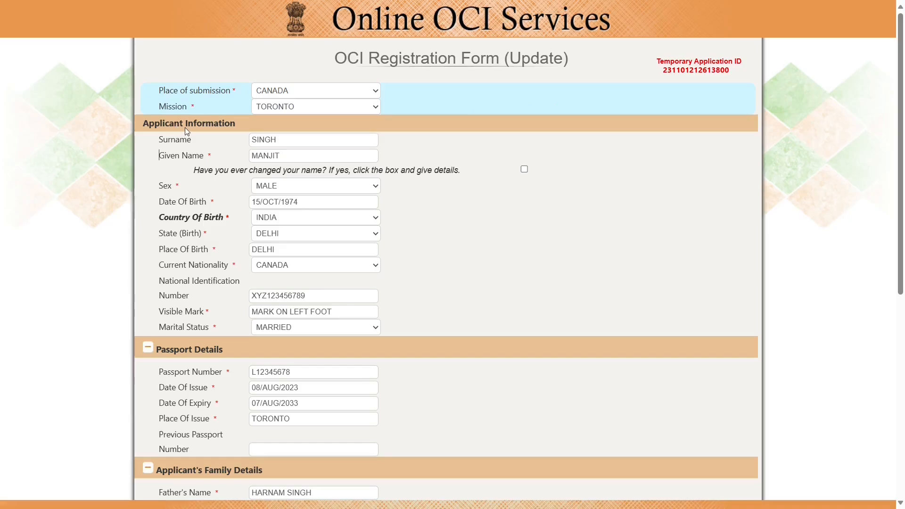
- Review the applicant's surname and given name fields and the question about a changed name
{"action": "double_click", "coordinate": [181, 141]}
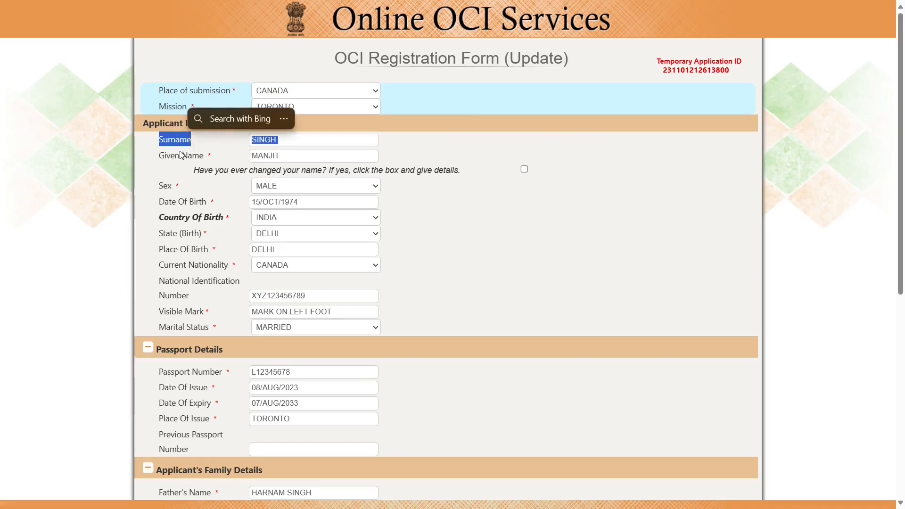
{"action": "triple_click", "coordinate": [182, 156]}
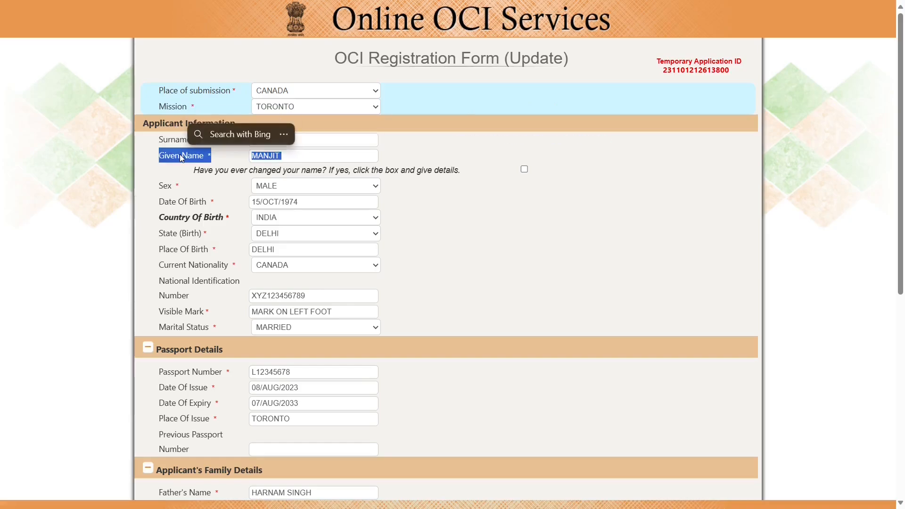
{"action": "left_click", "coordinate": [437, 196]}
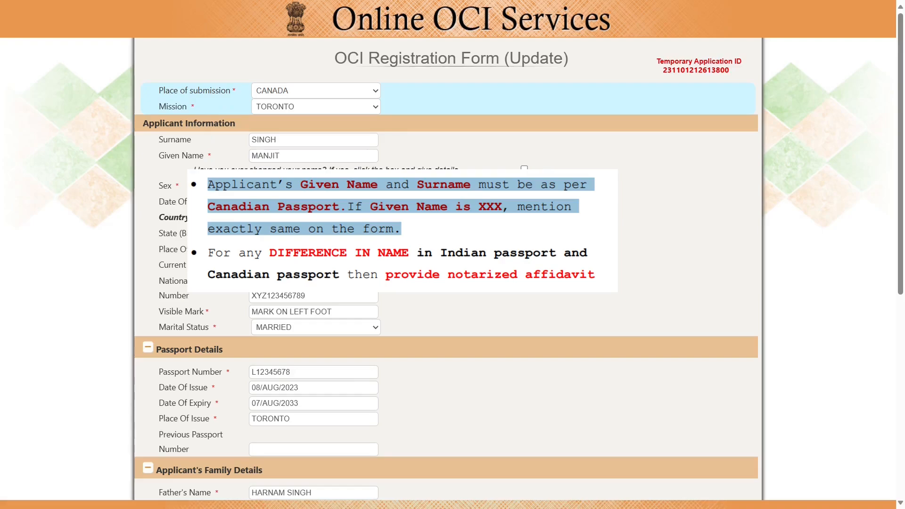
{"action": "left_click_drag", "start_coordinate": [194, 170], "coordinate": [318, 171]}
{"action": "left_click", "coordinate": [407, 206]}
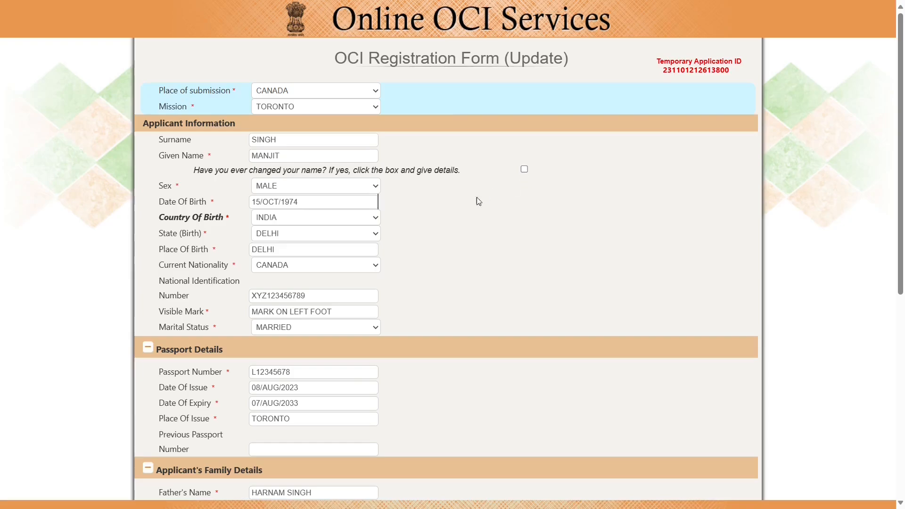
- Review the applicant's sex, birth details and current nationality entries in the applicant information
{"action": "double_click", "coordinate": [166, 189]}
{"action": "left_click", "coordinate": [176, 213]}
{"action": "left_click", "coordinate": [178, 230]}
{"action": "double_click", "coordinate": [185, 266]}
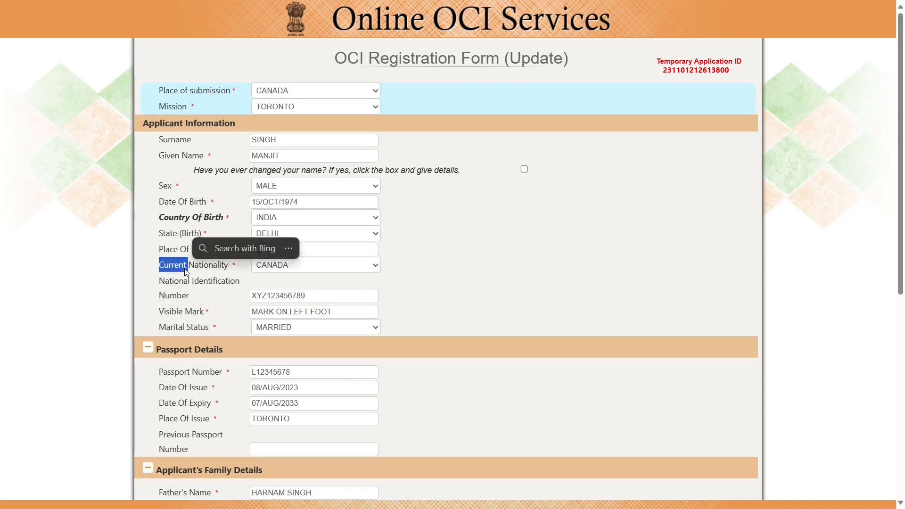
{"action": "left_click", "coordinate": [185, 281]}
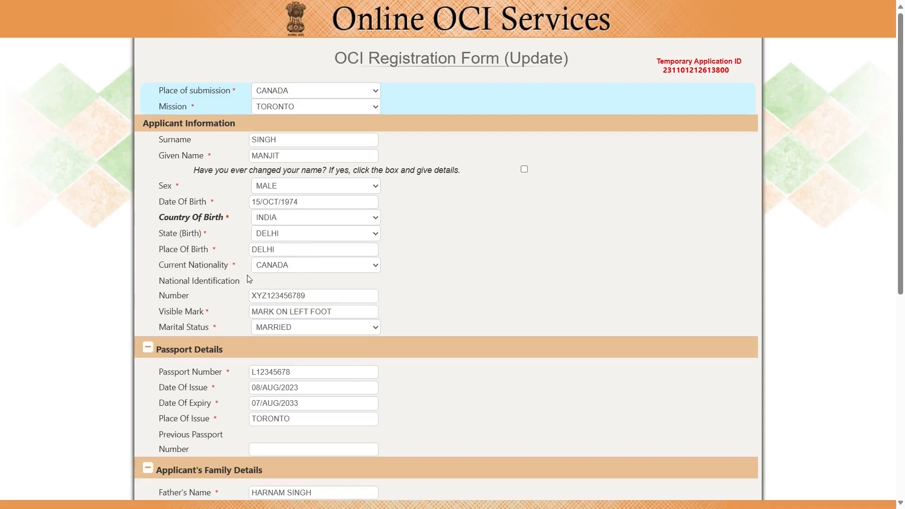
{"action": "left_click", "coordinate": [284, 263]}
{"action": "left_click", "coordinate": [283, 263]}
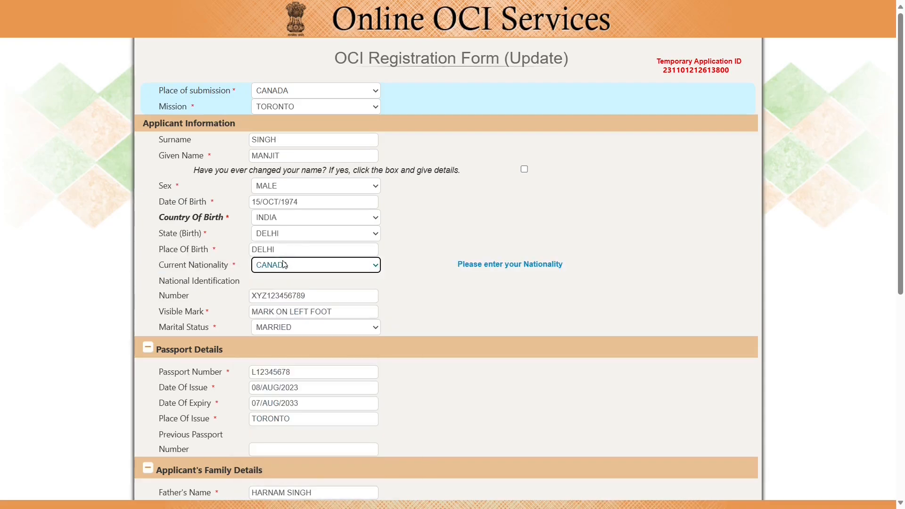
- Examine the National Identification Number and Visible Mark entries in the applicant information
{"action": "triple_click", "coordinate": [200, 281]}
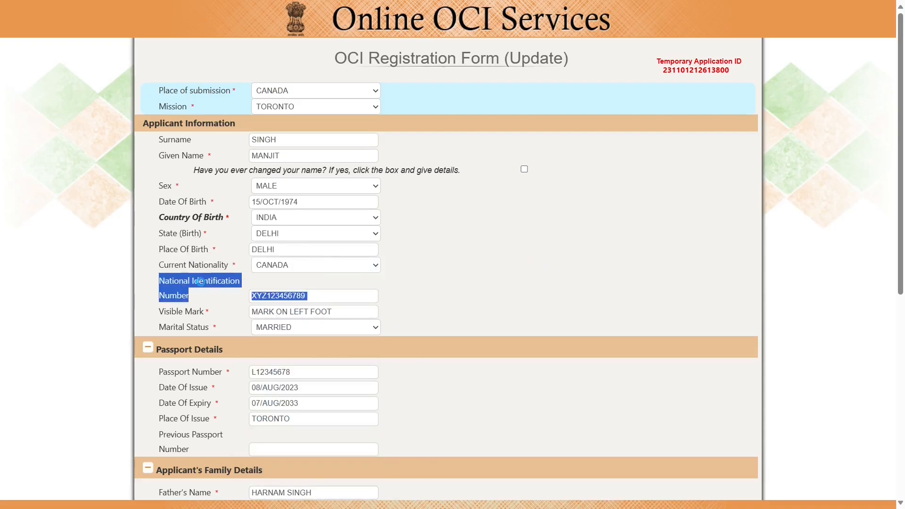
{"action": "left_click", "coordinate": [220, 300]}
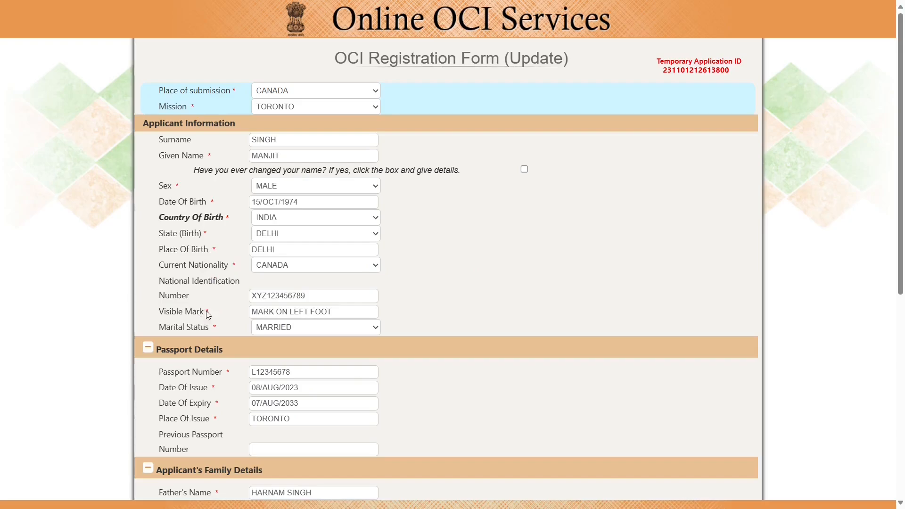
{"action": "left_click_drag", "start_coordinate": [166, 319], "coordinate": [211, 312]}
{"action": "left_click", "coordinate": [226, 315]}
{"action": "left_click", "coordinate": [273, 312]}
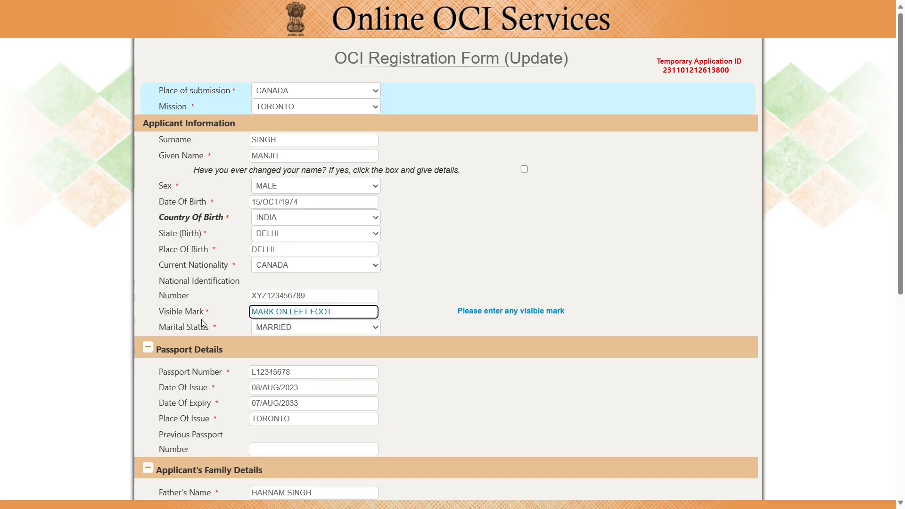
{"action": "left_click", "coordinate": [441, 266]}
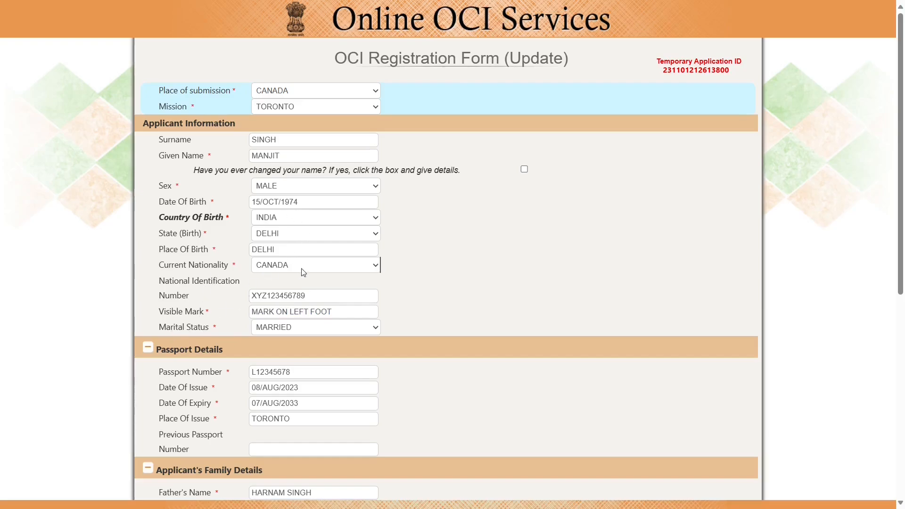
{"action": "left_click", "coordinate": [307, 293]}
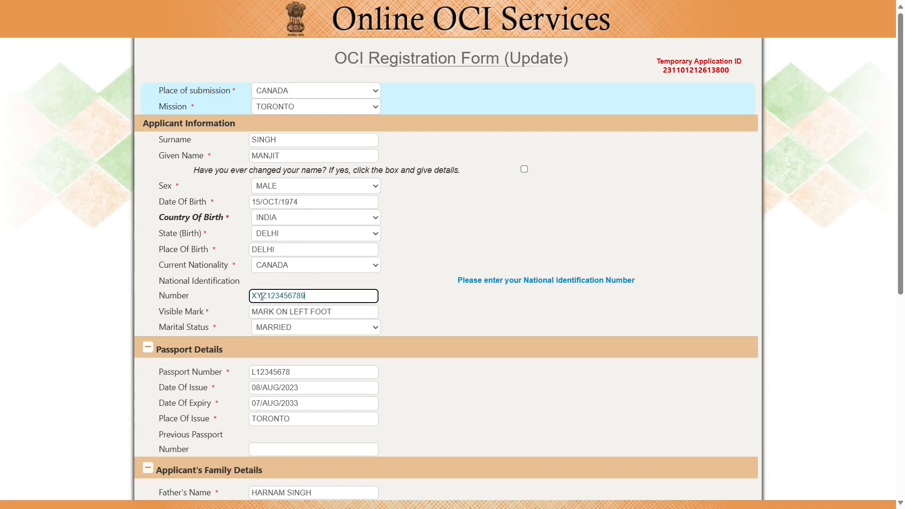
{"action": "left_click_drag", "start_coordinate": [269, 296], "coordinate": [248, 299]}
{"action": "left_click", "coordinate": [432, 296]}
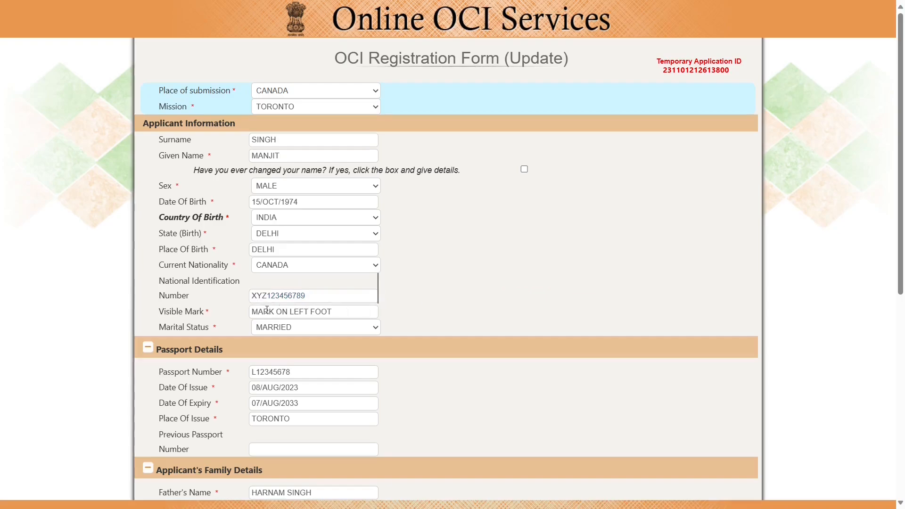
- Set the applicant's marital status to MARRIED
{"action": "triple_click", "coordinate": [189, 329]}
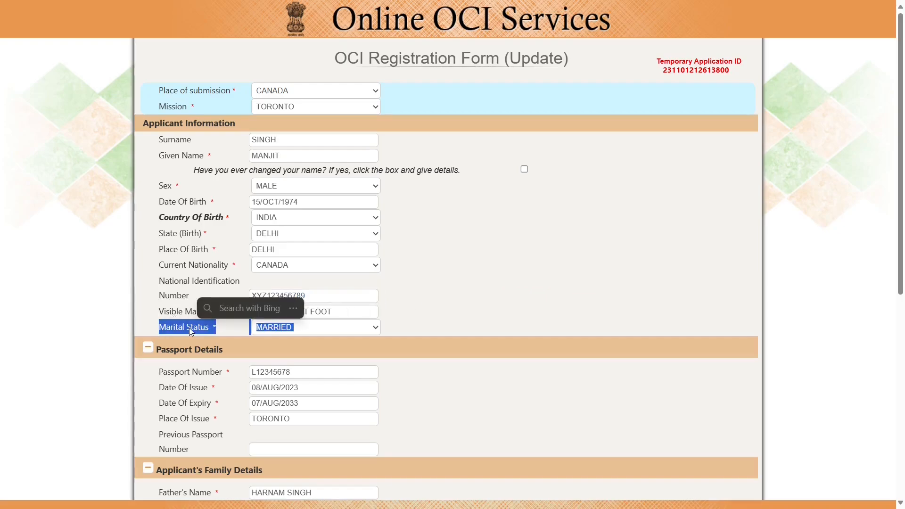
{"action": "left_click", "coordinate": [313, 332]}
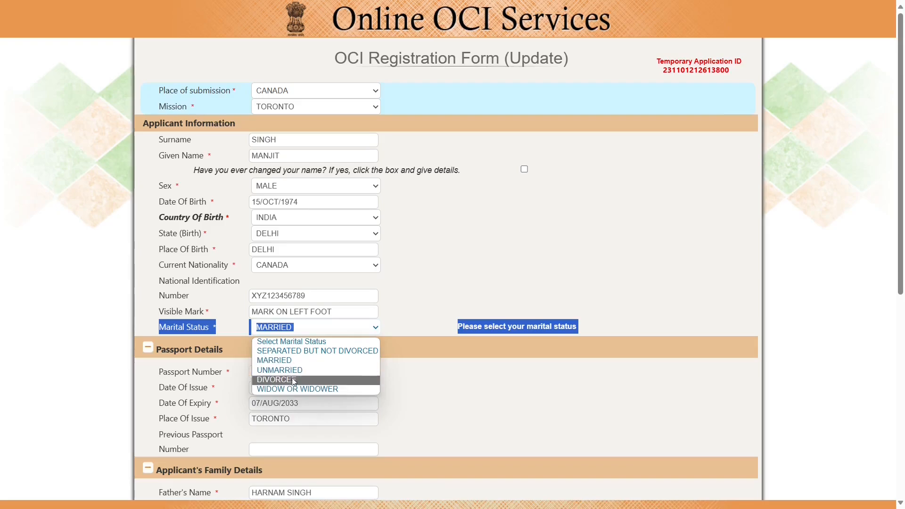
{"action": "left_click", "coordinate": [315, 361]}
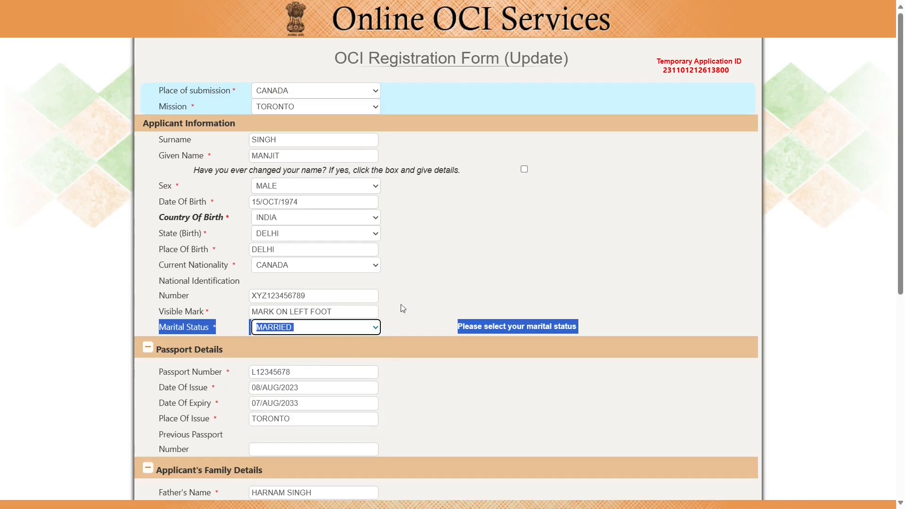
{"action": "left_click", "coordinate": [416, 303]}
- Review the passport details, from the passport number, issue and expiry dates to the place of issue and previous passport number
{"action": "scroll", "coordinate": [417, 325], "scroll_direction": "down", "scroll_amount": 1}
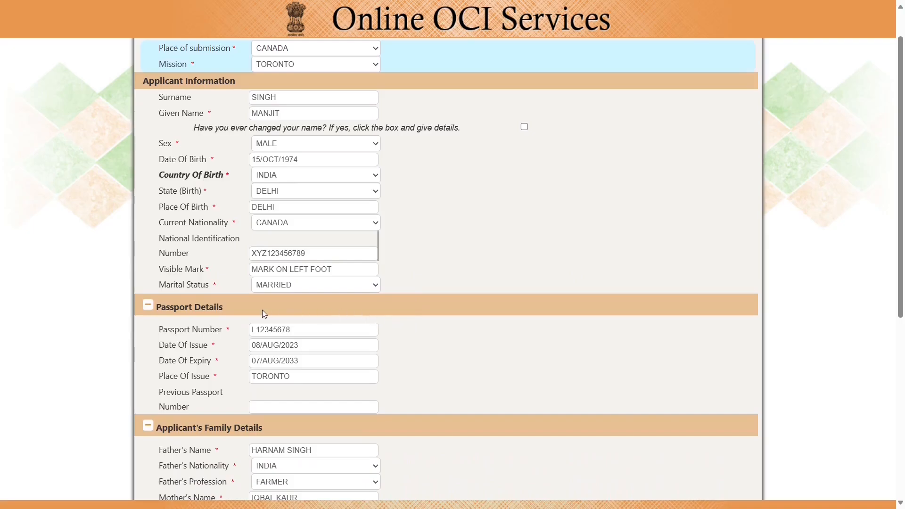
{"action": "left_click_drag", "start_coordinate": [162, 309], "coordinate": [228, 315]}
{"action": "left_click", "coordinate": [210, 332]}
{"action": "left_click_drag", "start_coordinate": [159, 329], "coordinate": [210, 330]}
{"action": "left_click_drag", "start_coordinate": [160, 345], "coordinate": [207, 345]}
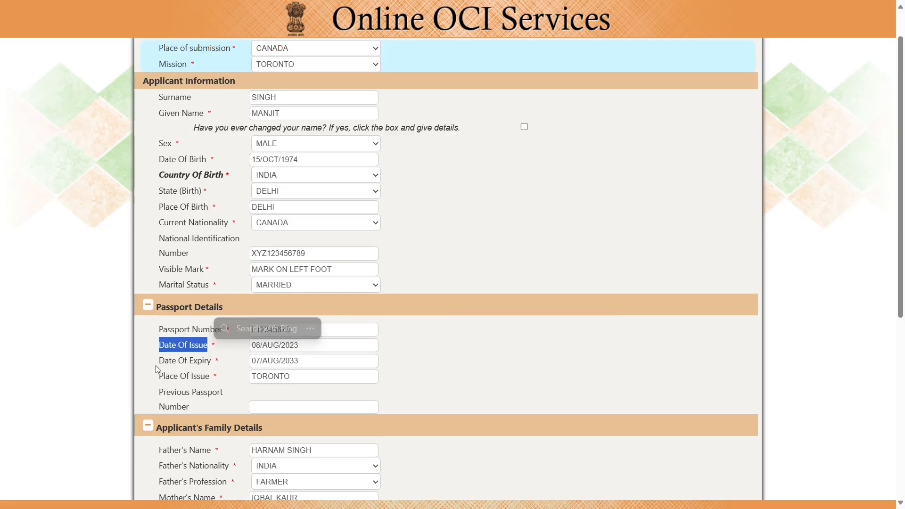
{"action": "left_click_drag", "start_coordinate": [159, 361], "coordinate": [213, 361]}
{"action": "left_click_drag", "start_coordinate": [159, 376], "coordinate": [187, 408]}
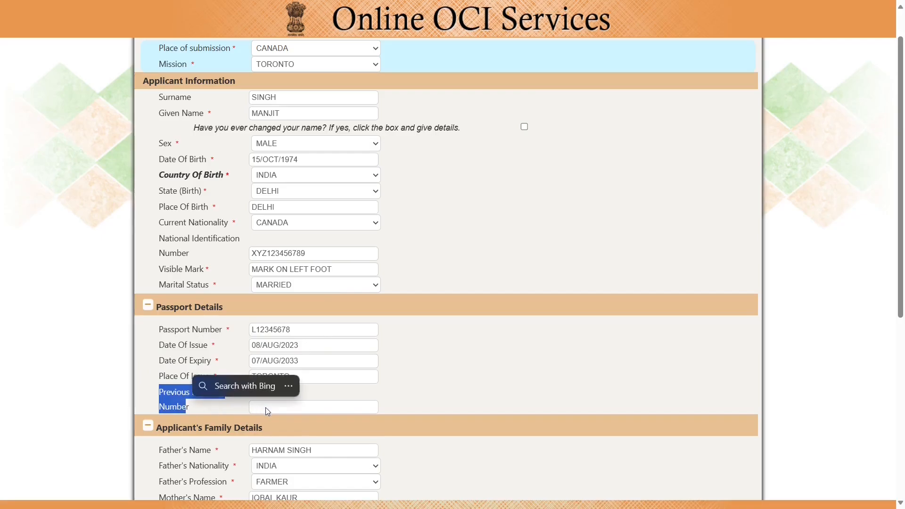
{"action": "left_click", "coordinate": [386, 398]}
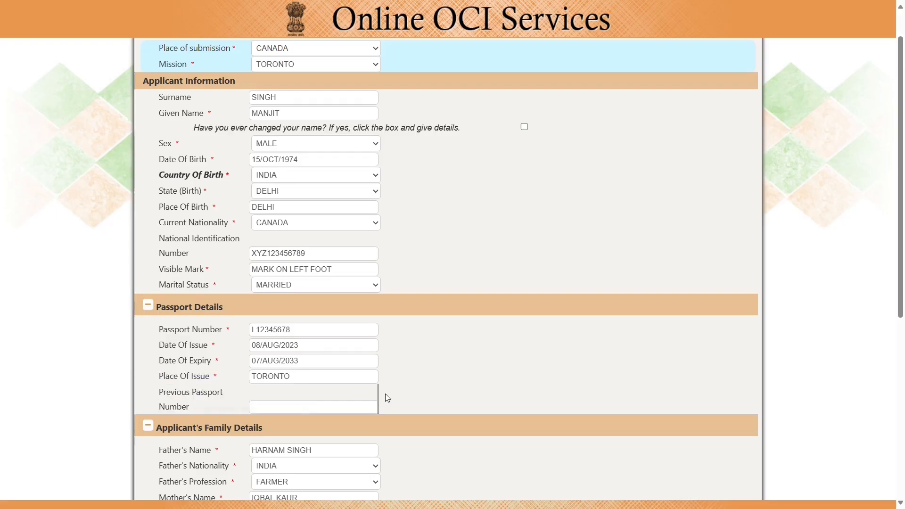
- Review the father's name, nationality and profession entries in the applicant's family details, including the available nationality and profession options
{"action": "scroll", "coordinate": [390, 398], "scroll_direction": "down", "scroll_amount": 2}
{"action": "scroll", "coordinate": [390, 396], "scroll_direction": "down", "scroll_amount": 2}
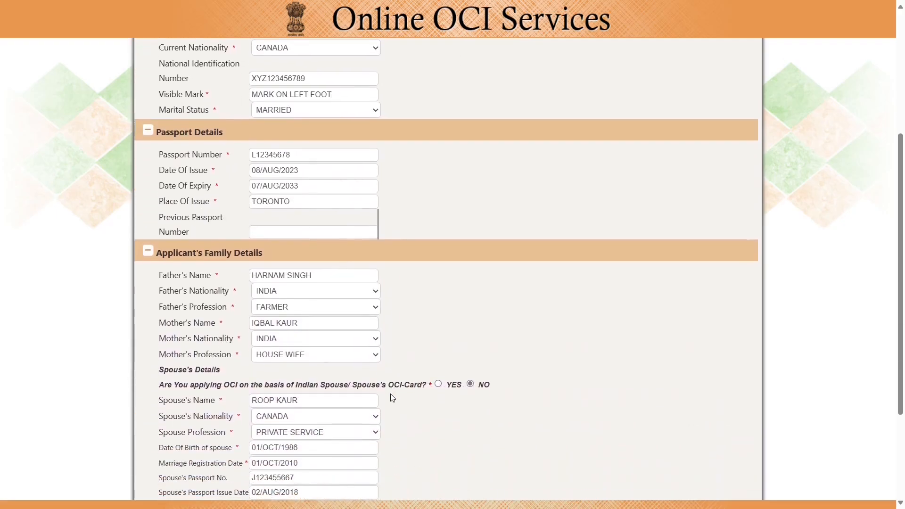
{"action": "left_click_drag", "start_coordinate": [155, 255], "coordinate": [266, 253]}
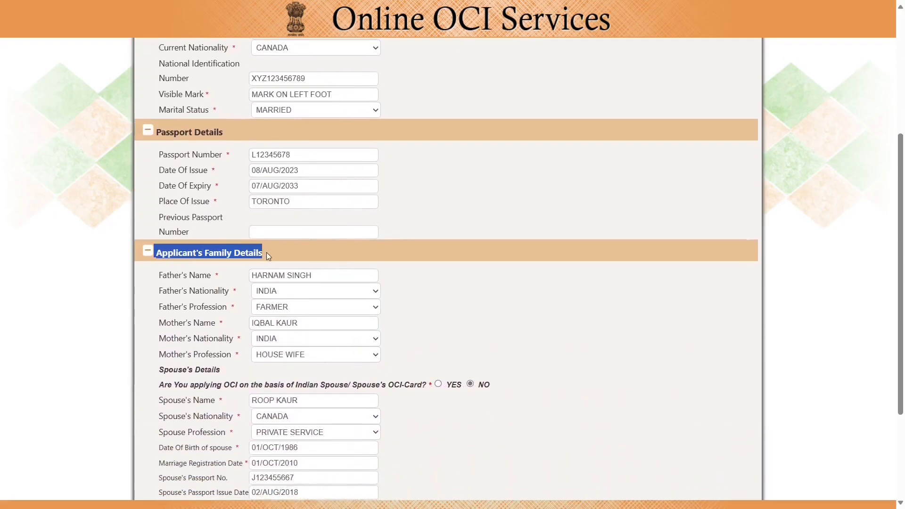
{"action": "left_click", "coordinate": [160, 292]}
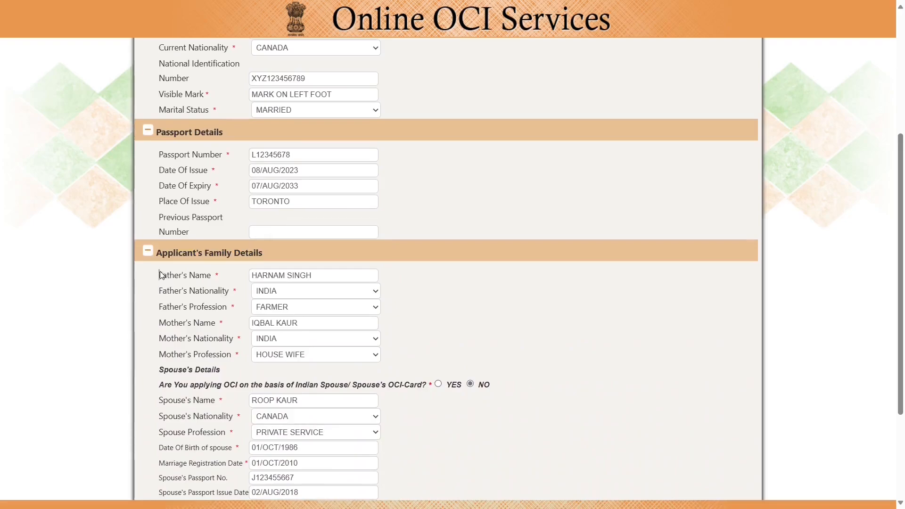
{"action": "left_click_drag", "start_coordinate": [159, 274], "coordinate": [212, 276]}
{"action": "left_click_drag", "start_coordinate": [162, 291], "coordinate": [219, 301]}
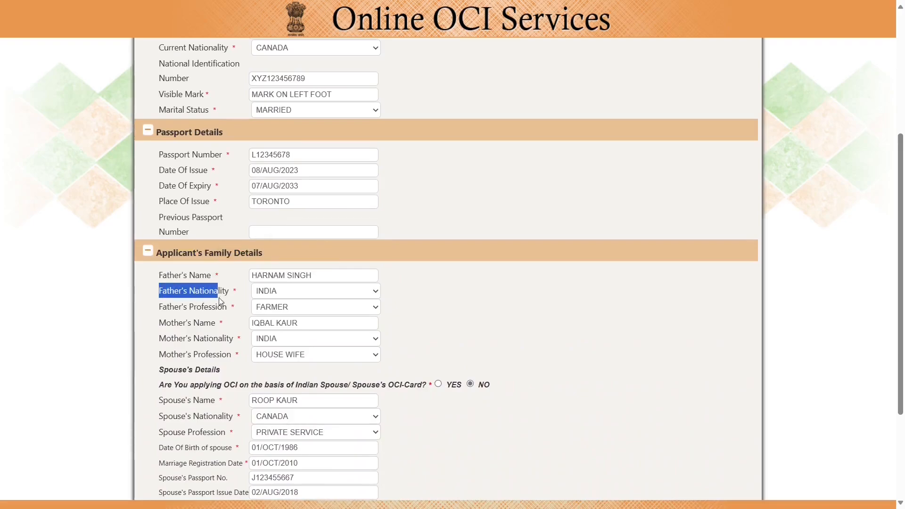
{"action": "left_click", "coordinate": [275, 295]}
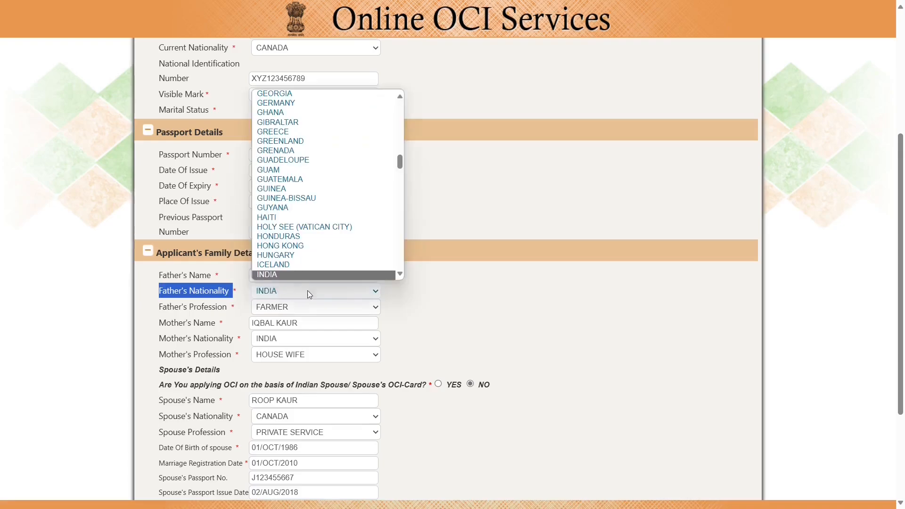
{"action": "left_click", "coordinate": [423, 295]}
{"action": "left_click", "coordinate": [343, 307]}
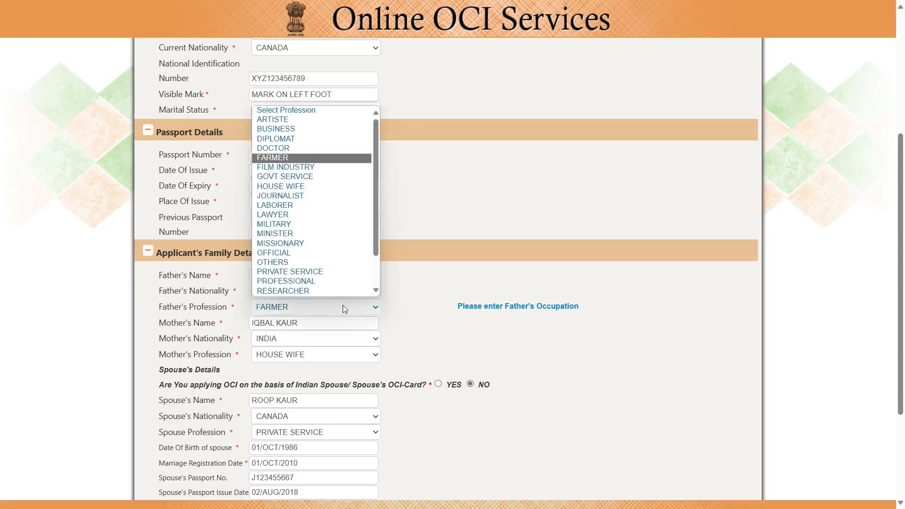
{"action": "left_click", "coordinate": [343, 305]}
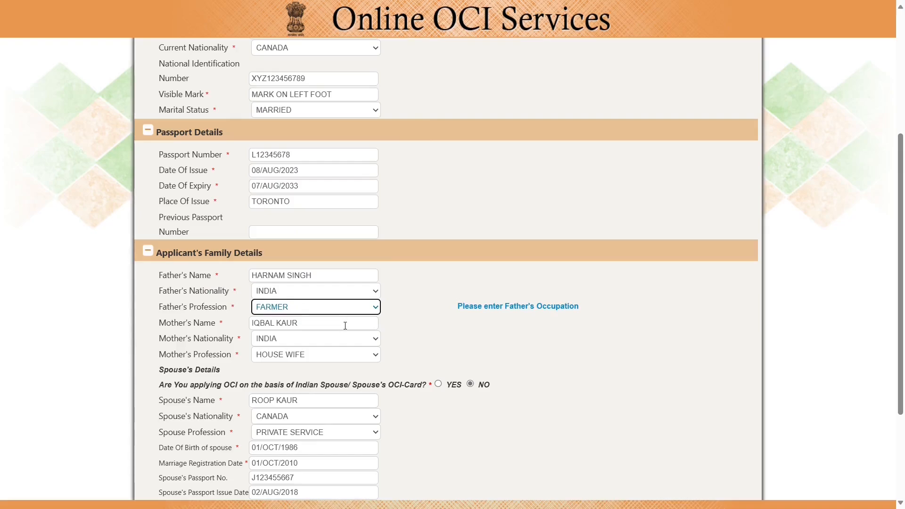
{"action": "left_click", "coordinate": [365, 311]}
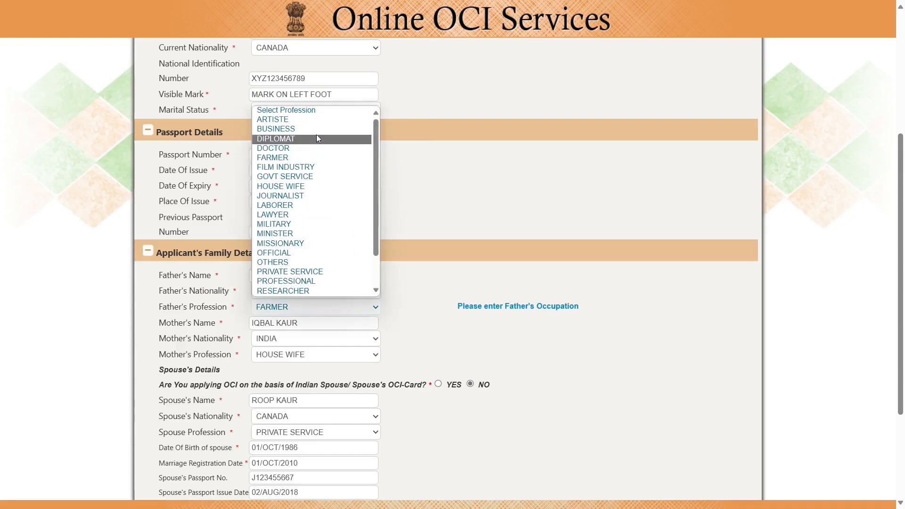
{"action": "left_click", "coordinate": [431, 293]}
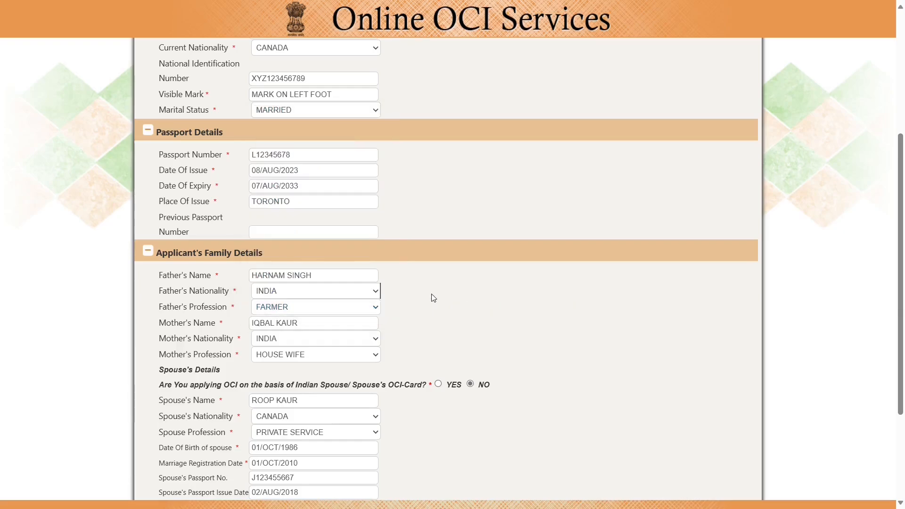
- Review the mother's name, nationality and profession entries in the applicant's family details
{"action": "triple_click", "coordinate": [188, 325]}
{"action": "left_click", "coordinate": [196, 345]}
{"action": "triple_click", "coordinate": [196, 346]}
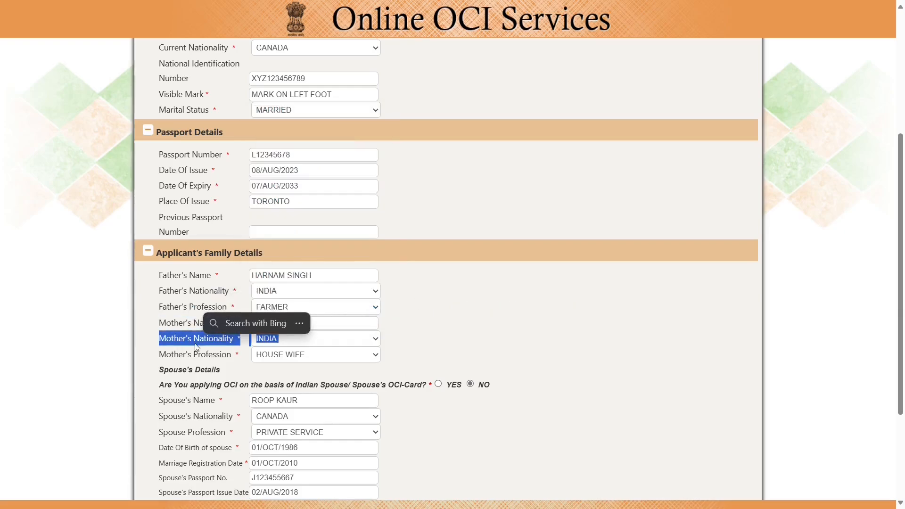
{"action": "left_click", "coordinate": [196, 358]}
{"action": "triple_click", "coordinate": [194, 357]}
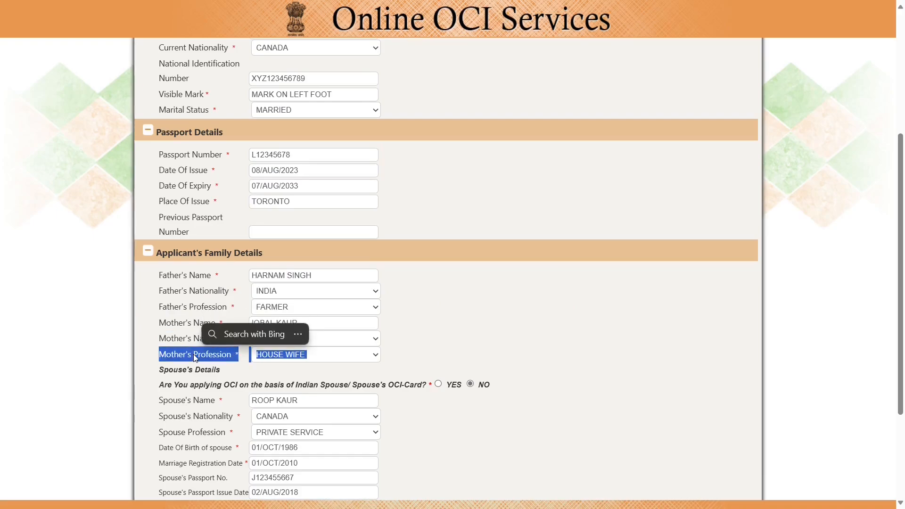
{"action": "left_click", "coordinate": [147, 369]}
{"action": "scroll", "coordinate": [147, 370], "scroll_direction": "down", "scroll_amount": 3}
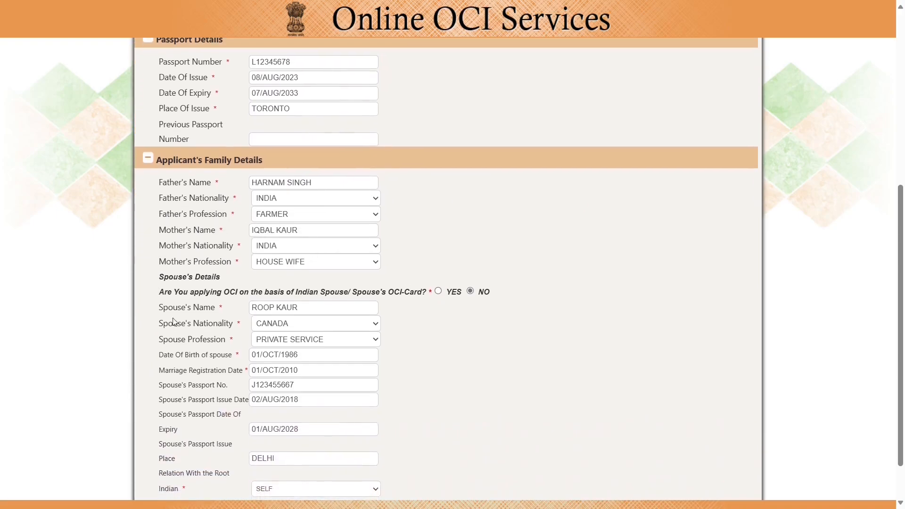
{"action": "left_click", "coordinate": [270, 264]}
{"action": "left_click", "coordinate": [269, 264]}
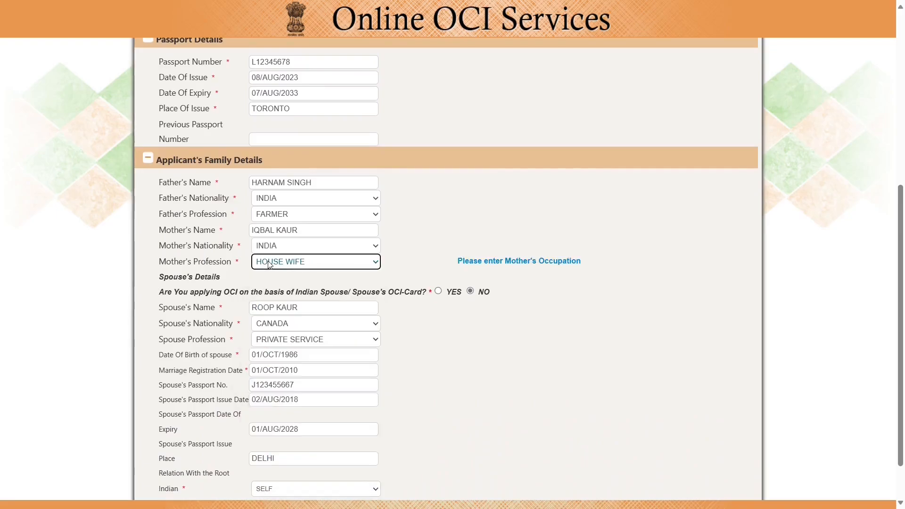
{"action": "left_click", "coordinate": [605, 285]}
- Examine the spouse's details question on whether OCI is applied for on the basis of an Indian spouse or the spouse's OCI card
{"action": "scroll", "coordinate": [605, 285], "scroll_direction": "down", "scroll_amount": 2}
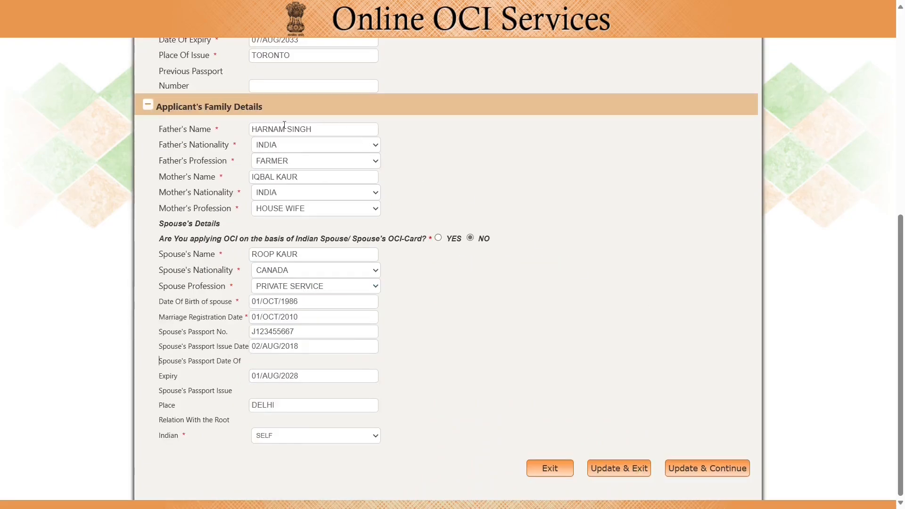
{"action": "triple_click", "coordinate": [175, 224]}
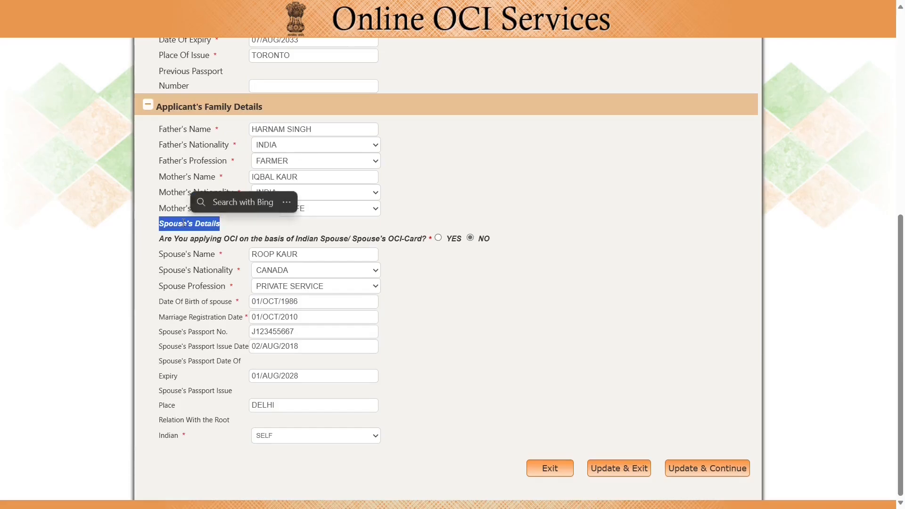
{"action": "left_click", "coordinate": [164, 255]}
{"action": "left_click_drag", "start_coordinate": [159, 238], "coordinate": [394, 238]}
{"action": "triple_click", "coordinate": [426, 237]}
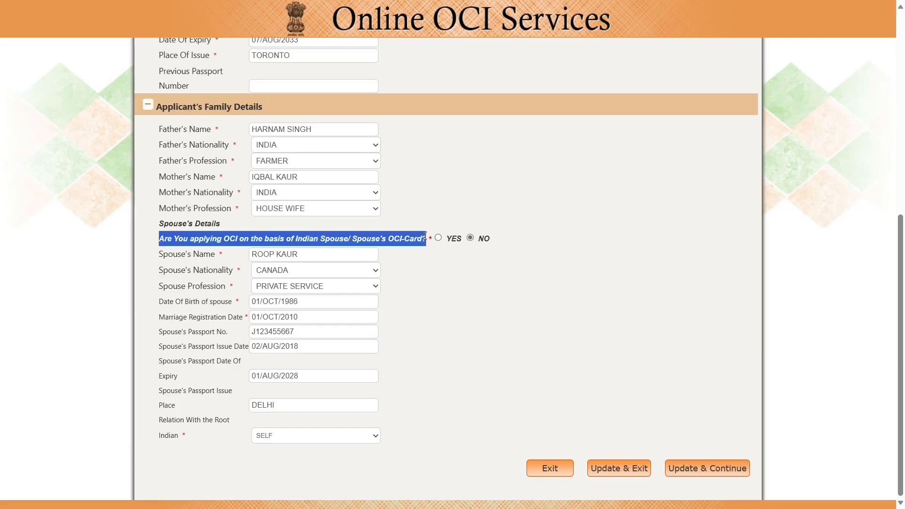
{"action": "left_click", "coordinate": [457, 295]}
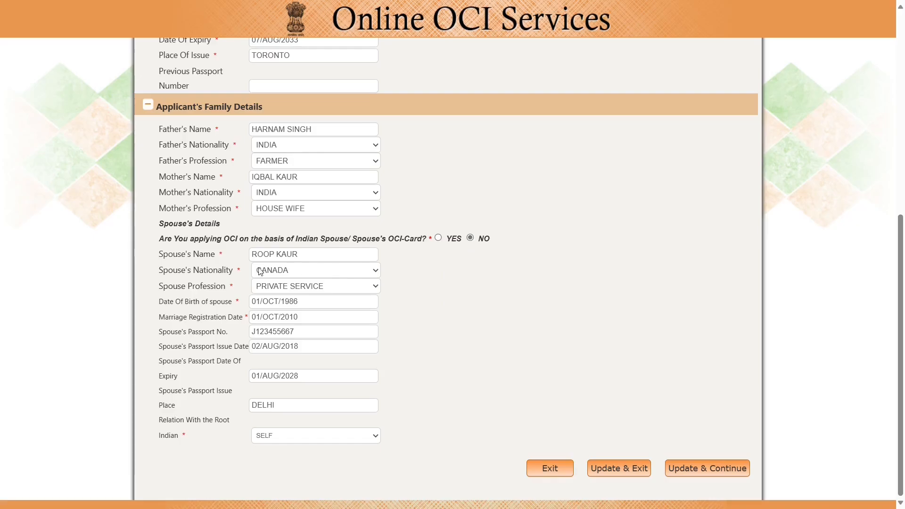
- Review the spouse's name, nationality and profession entries, including the nationality and profession options
{"action": "triple_click", "coordinate": [179, 259]}
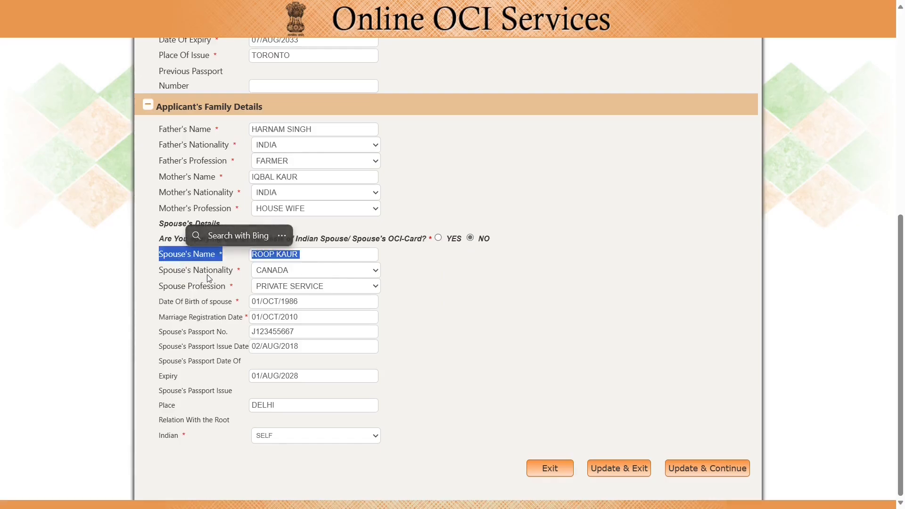
{"action": "left_click", "coordinate": [397, 291]}
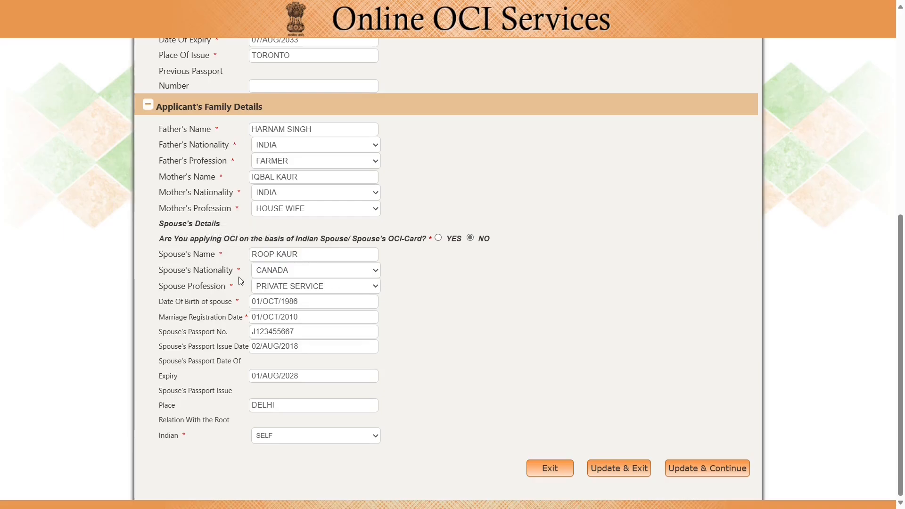
{"action": "left_click", "coordinate": [287, 269]}
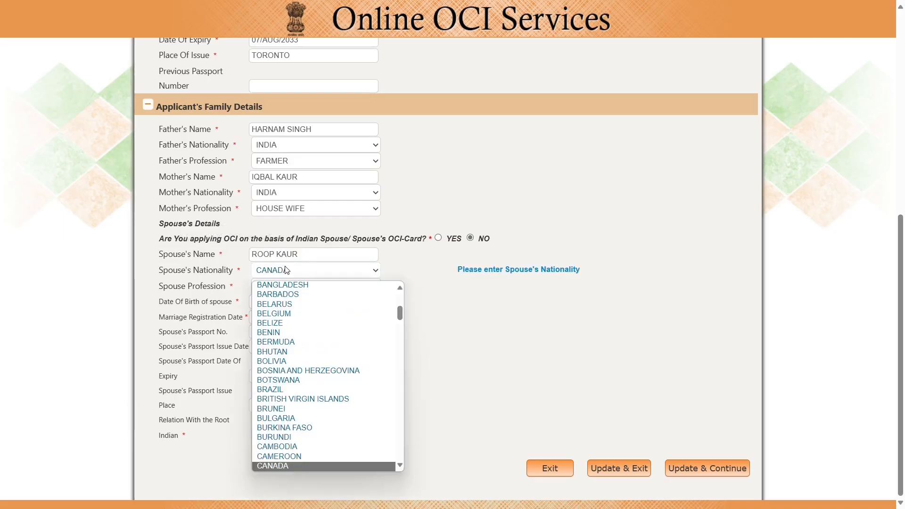
{"action": "left_click", "coordinate": [286, 269]}
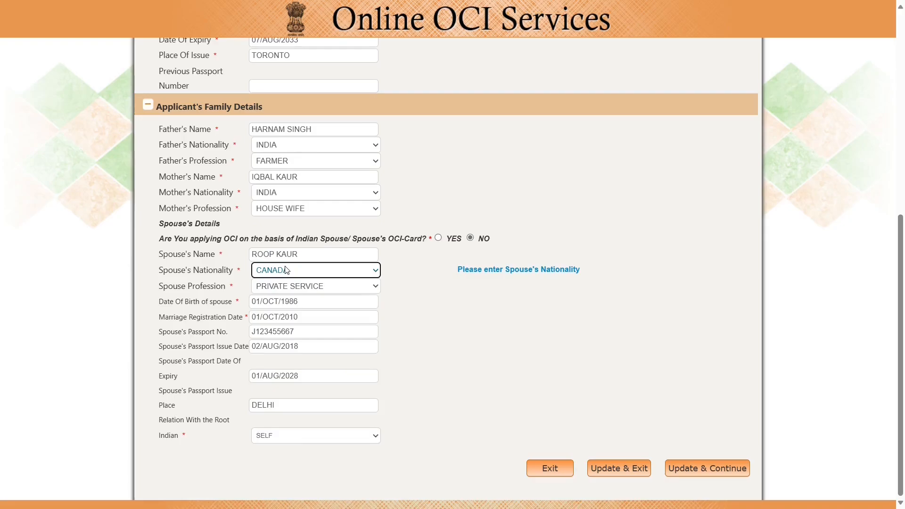
{"action": "left_click", "coordinate": [425, 306]}
{"action": "left_click", "coordinate": [363, 287]}
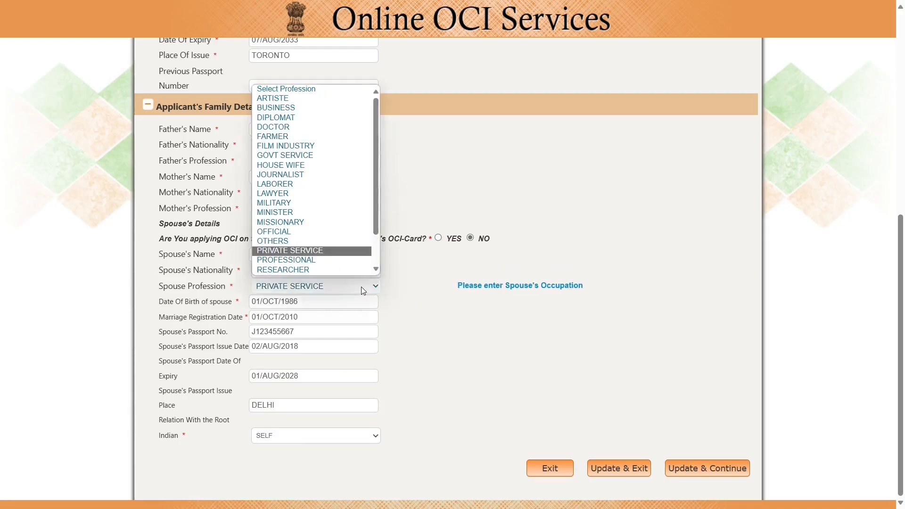
{"action": "left_click", "coordinate": [419, 314]}
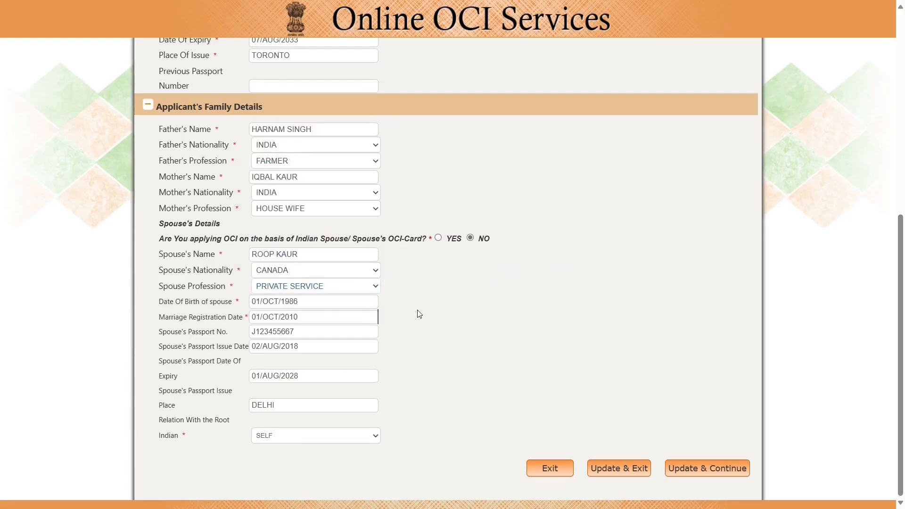
- Review the spouse's date of birth, marriage registration date, and passport number, issue date, expiry date and issue place
{"action": "triple_click", "coordinate": [198, 300]}
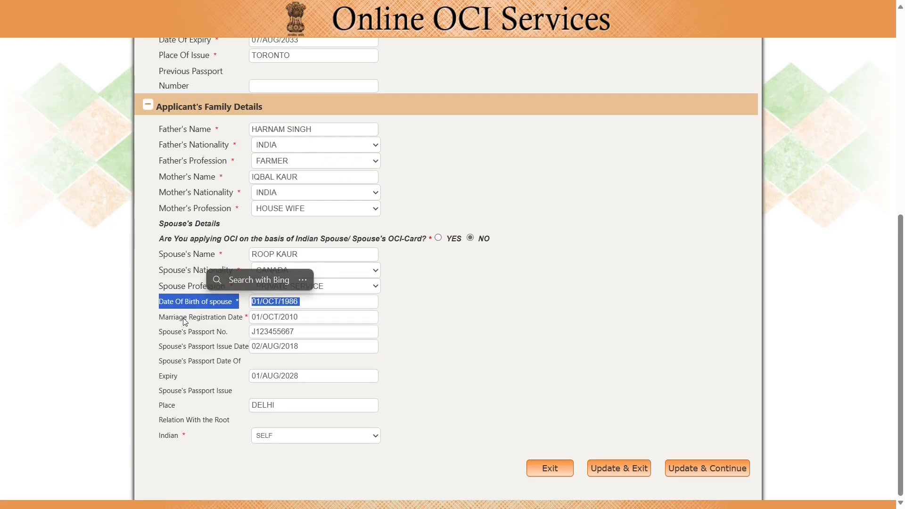
{"action": "triple_click", "coordinate": [184, 318]}
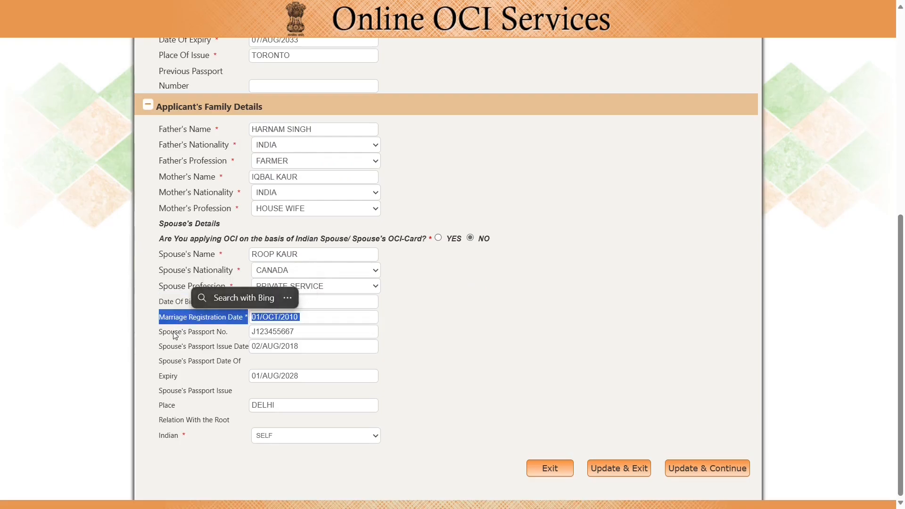
{"action": "triple_click", "coordinate": [173, 331]}
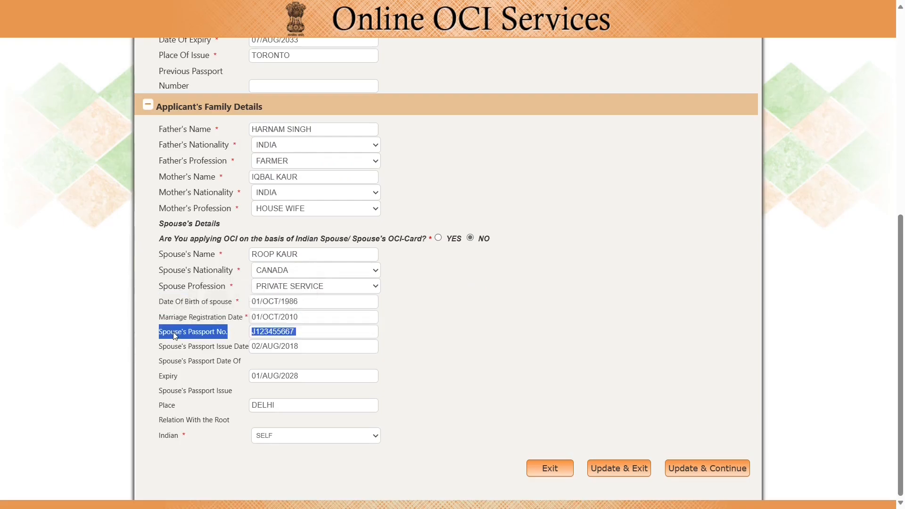
{"action": "triple_click", "coordinate": [172, 347]}
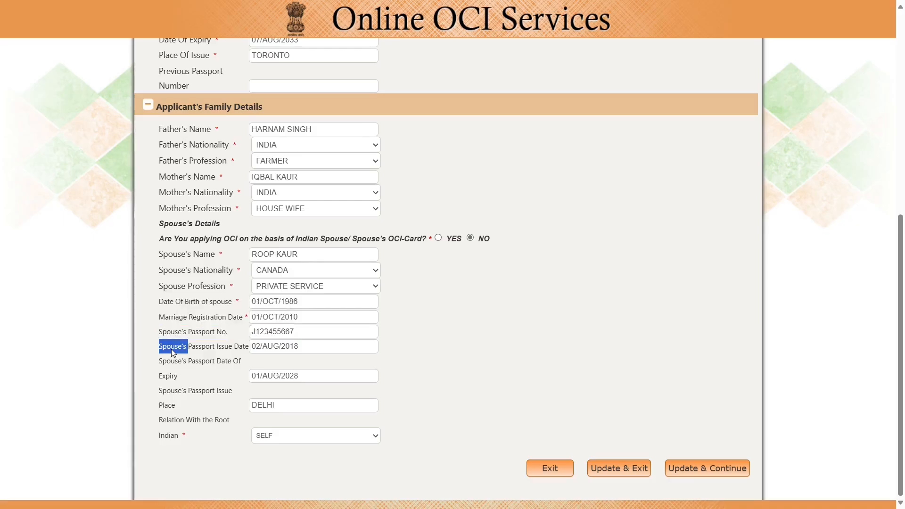
{"action": "triple_click", "coordinate": [168, 363]}
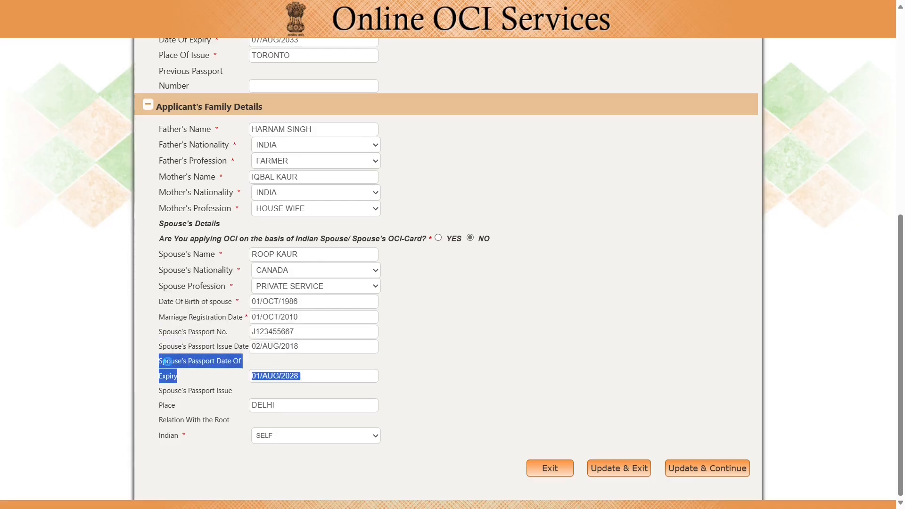
{"action": "left_click", "coordinate": [182, 391]}
{"action": "triple_click", "coordinate": [183, 391]}
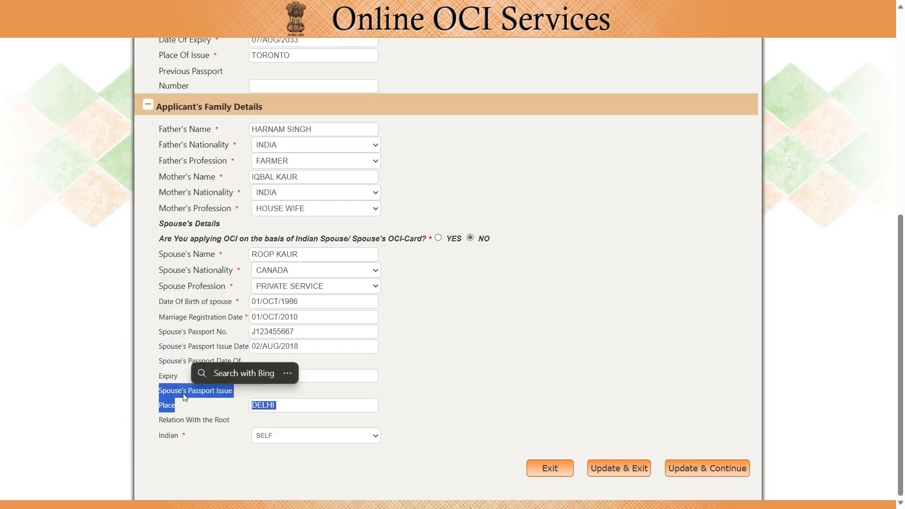
- Set the relation with the root Indian to SELF in the applicant's family details
{"action": "left_click", "coordinate": [181, 424]}
{"action": "triple_click", "coordinate": [181, 424]}
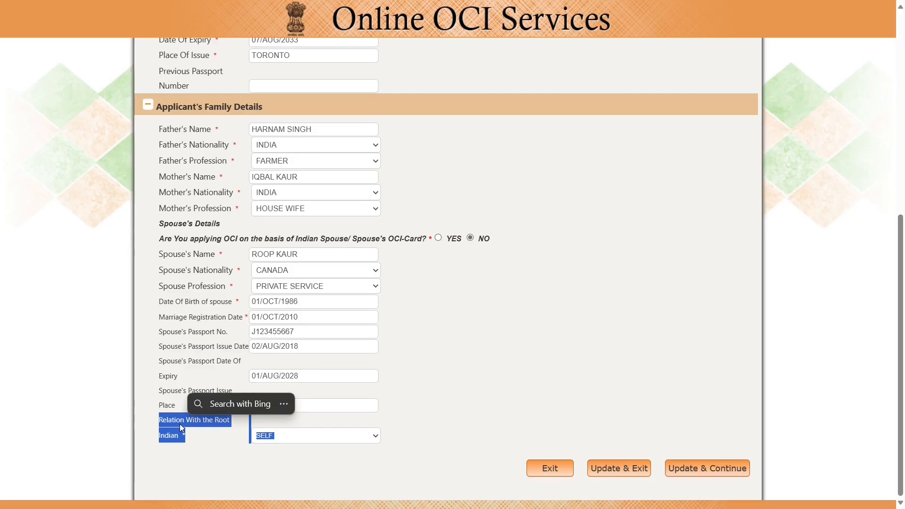
{"action": "left_click", "coordinate": [299, 441]}
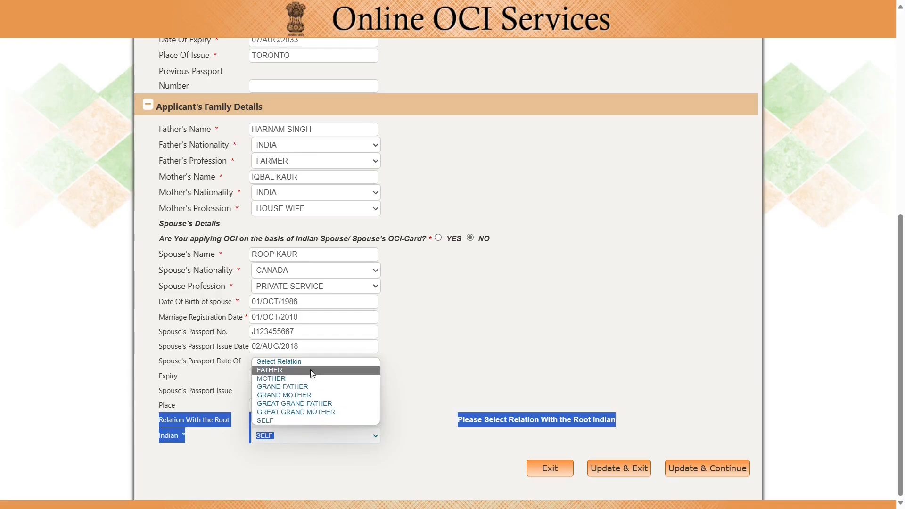
{"action": "left_click", "coordinate": [320, 420]}
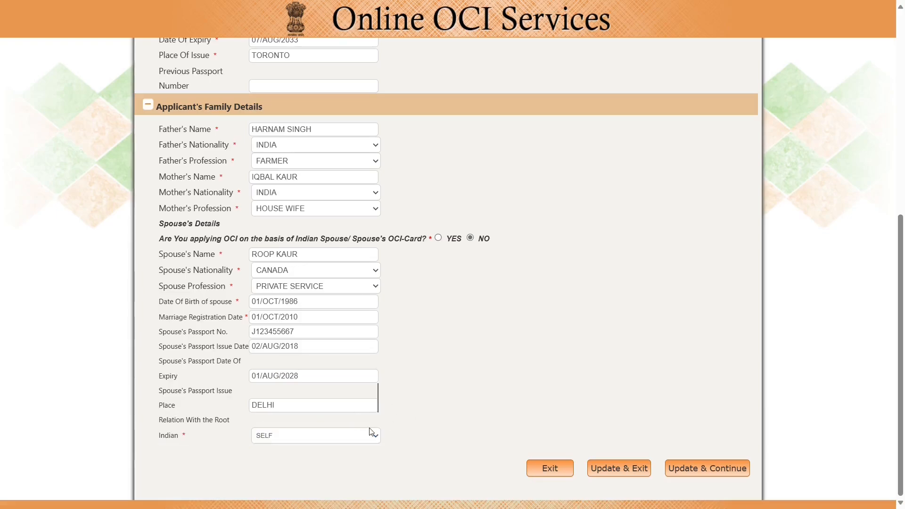
- Review the available relations with the root Indian, keeping SELF selected
{"action": "left_click", "coordinate": [349, 436]}
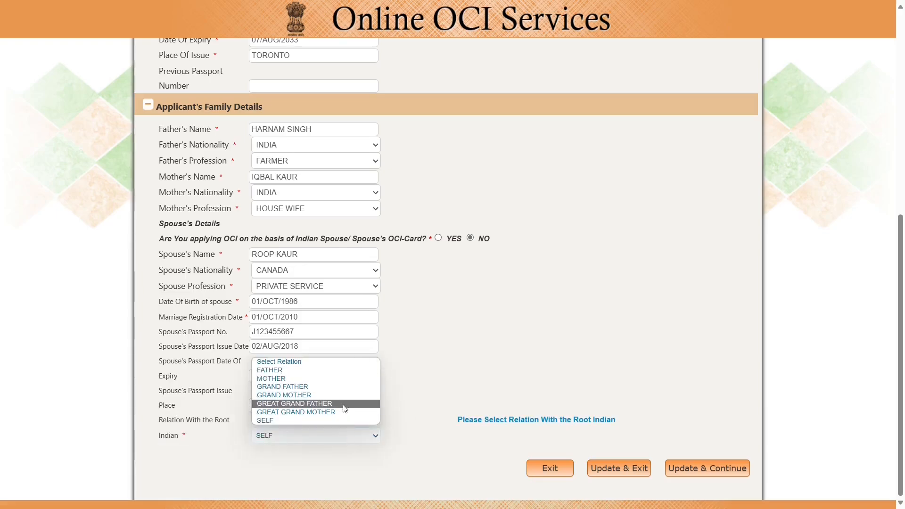
{"action": "left_click", "coordinate": [419, 433]}
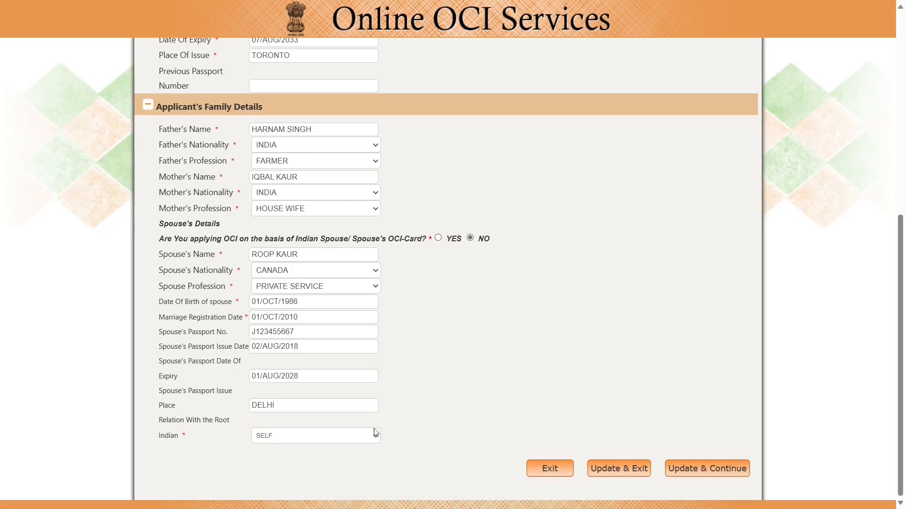
{"action": "left_click", "coordinate": [348, 438]}
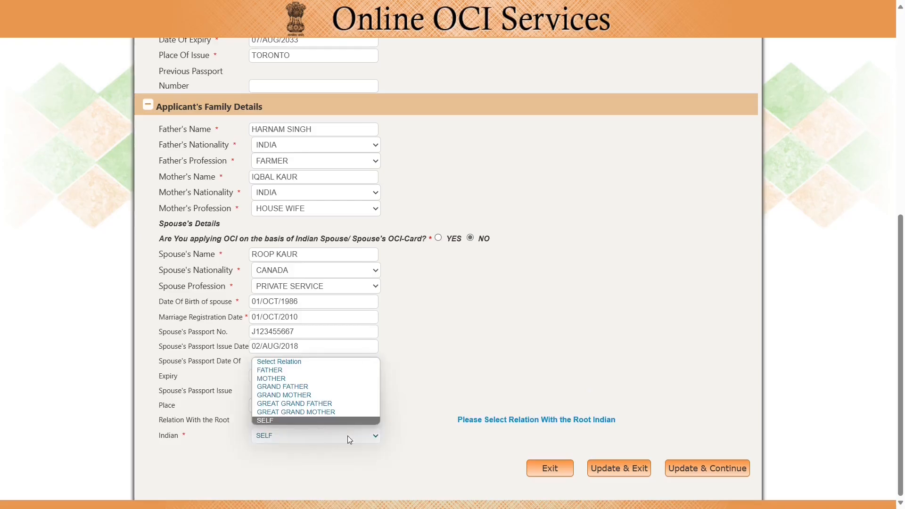
{"action": "left_click", "coordinate": [347, 435]}
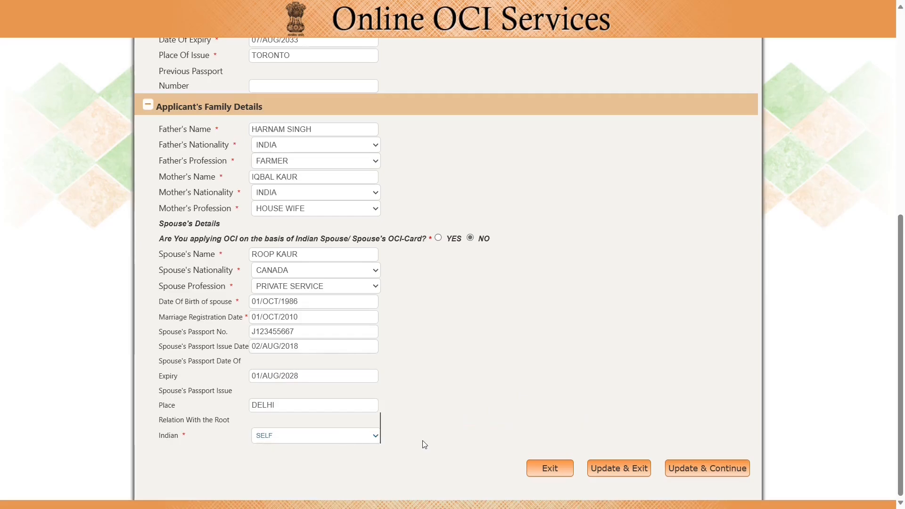
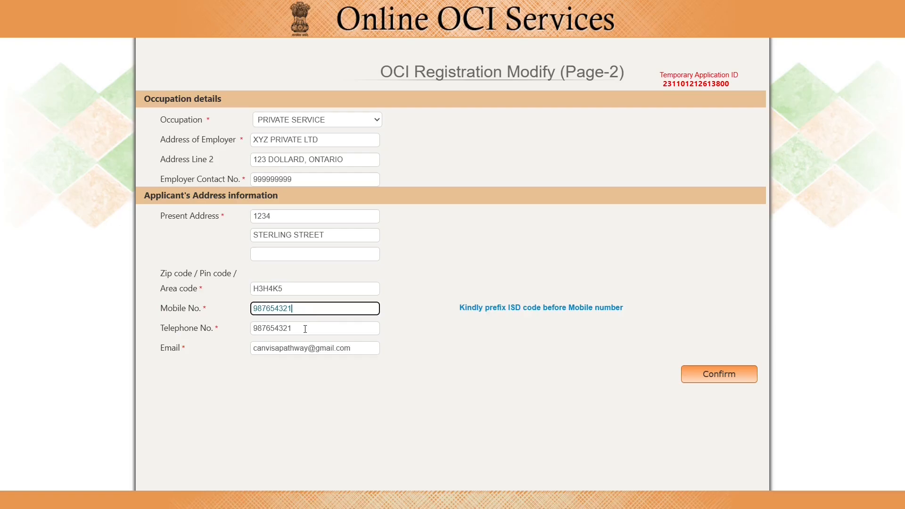
- Review the applicant's telephone and email entries, and confirm the occupation and address page
{"action": "left_click", "coordinate": [305, 329]}
{"action": "left_click", "coordinate": [350, 419]}
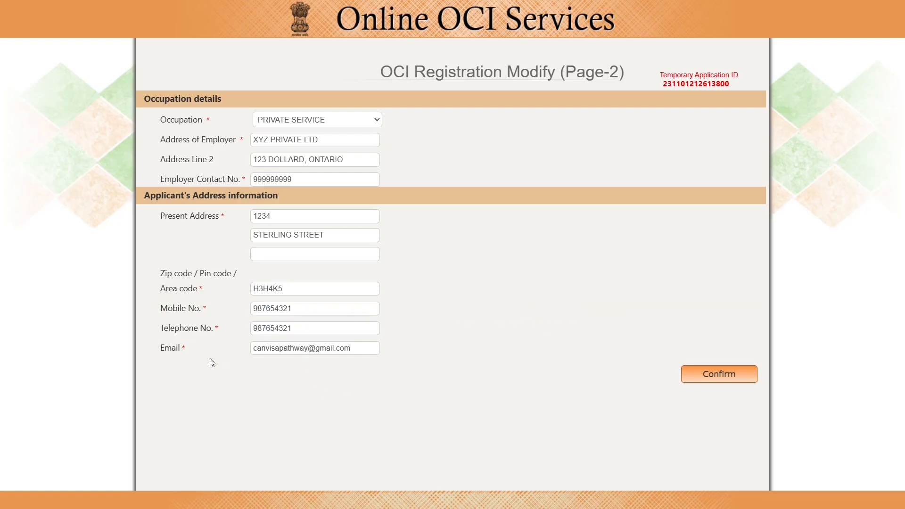
{"action": "double_click", "coordinate": [173, 348]}
{"action": "left_click", "coordinate": [264, 400]}
{"action": "left_click", "coordinate": [686, 375]}
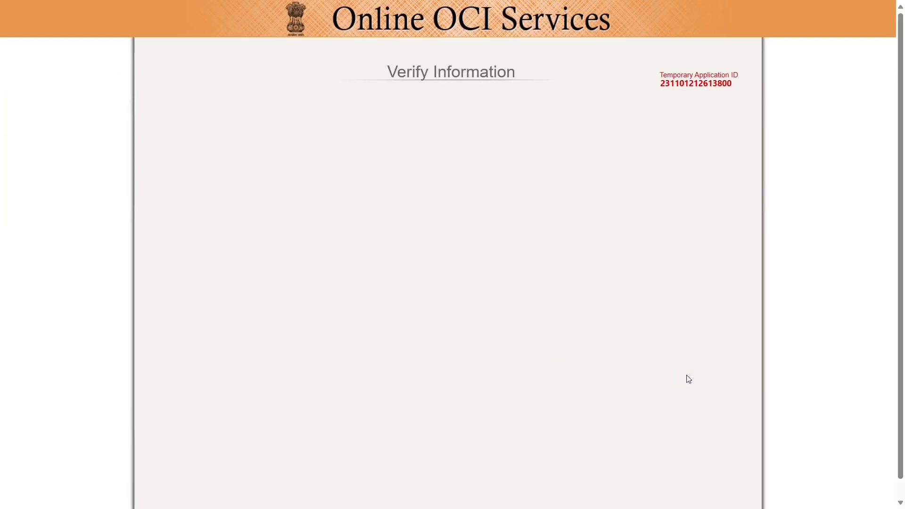
- Verify the applicant, family, passport, occupation and residential address information, and submit the form
{"action": "scroll", "coordinate": [451, 309], "scroll_direction": "down", "scroll_amount": 1}
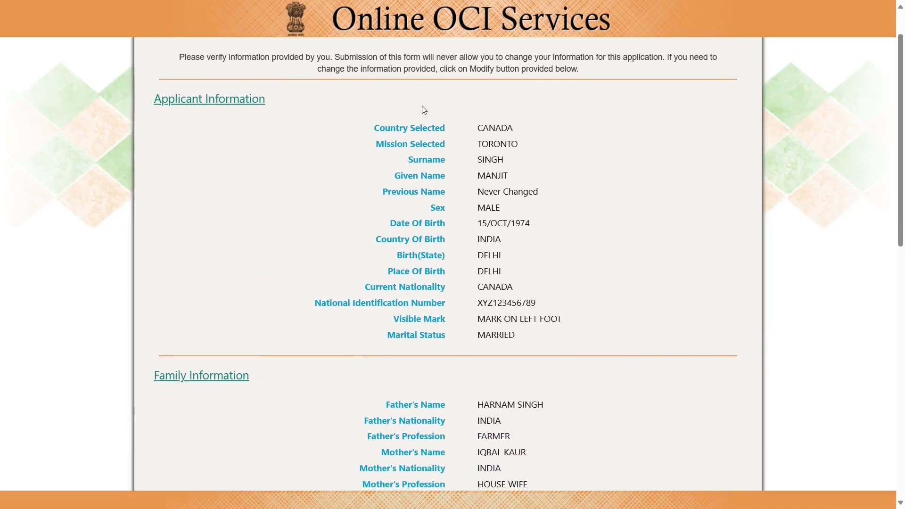
{"action": "scroll", "coordinate": [364, 295], "scroll_direction": "down", "scroll_amount": 3}
{"action": "scroll", "coordinate": [363, 295], "scroll_direction": "down", "scroll_amount": 10}
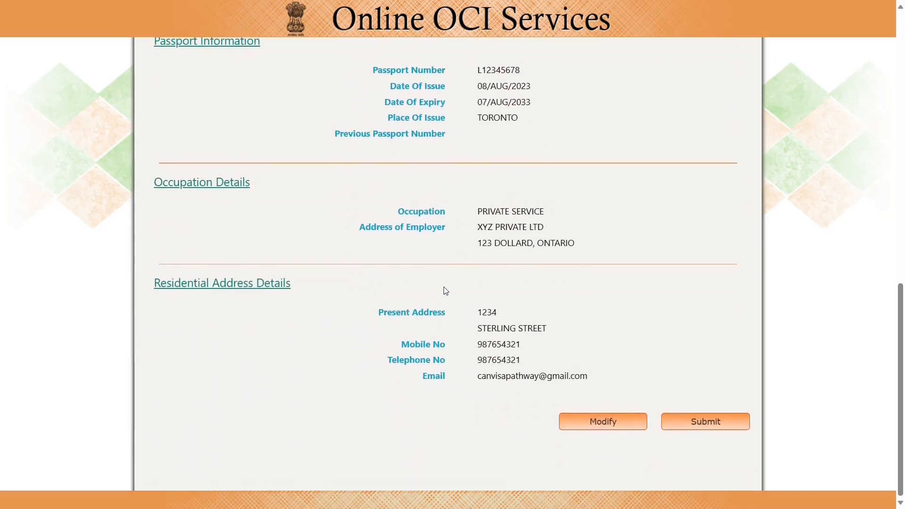
{"action": "scroll", "coordinate": [443, 289], "scroll_direction": "up", "scroll_amount": 2}
{"action": "scroll", "coordinate": [443, 289], "scroll_direction": "down", "scroll_amount": 2}
{"action": "left_click", "coordinate": [717, 422]}
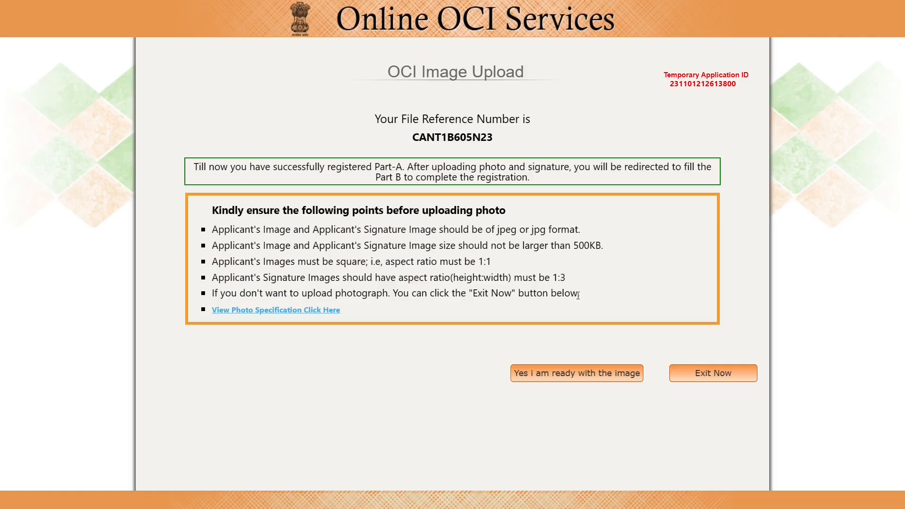
- Proceed from the image requirements to the upload window and review its applicant photo and signature sections
{"action": "scroll", "coordinate": [411, 428], "scroll_direction": "down", "scroll_amount": 1}
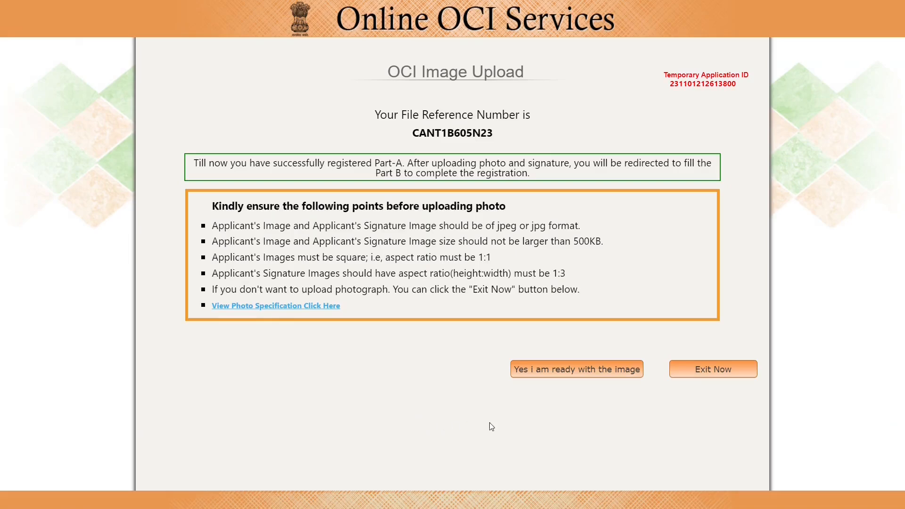
{"action": "left_click", "coordinate": [565, 370]}
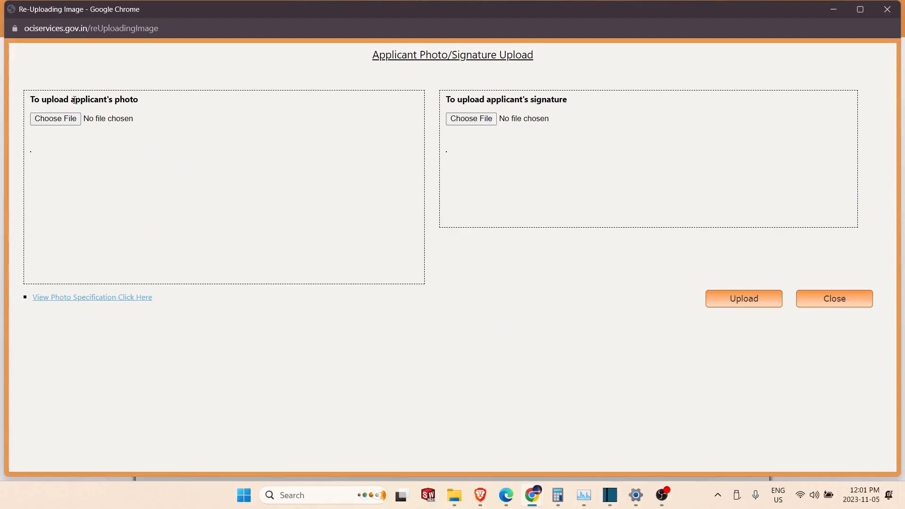
{"action": "left_click_drag", "start_coordinate": [75, 101], "coordinate": [149, 107]}
{"action": "left_click", "coordinate": [564, 112]}
{"action": "left_click_drag", "start_coordinate": [489, 99], "coordinate": [571, 97]}
{"action": "left_click", "coordinate": [283, 227]}
- Start choosing the applicant's photo file and open 1.jpg from the photo and signature folder in Photos
{"action": "left_click", "coordinate": [56, 120]}
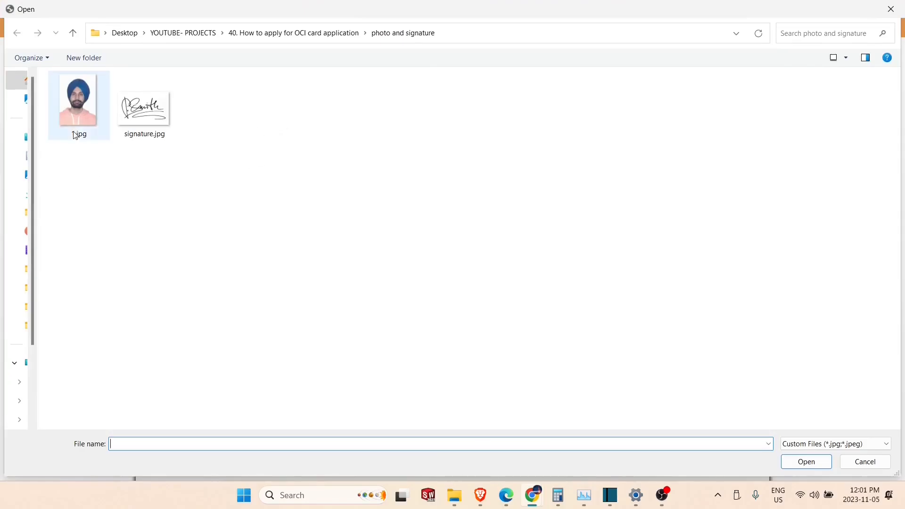
{"action": "mouse_move", "coordinate": [71, 117]}
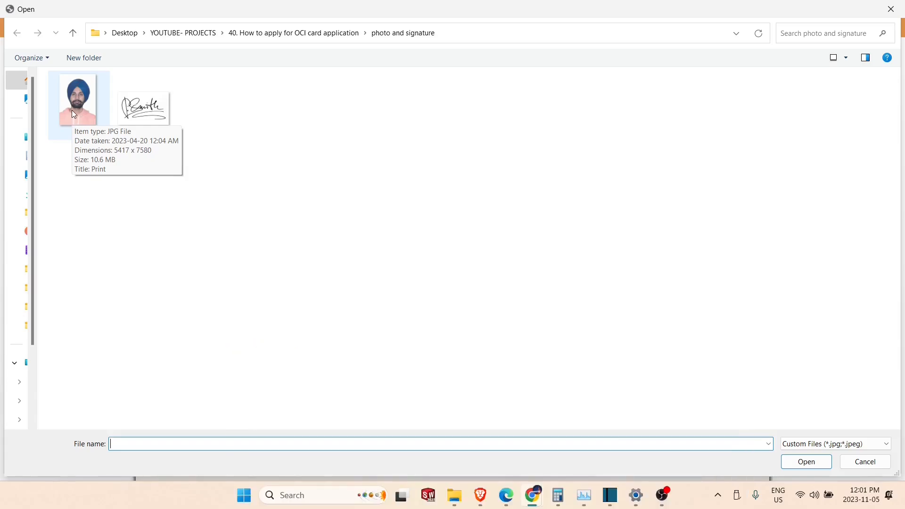
{"action": "left_click", "coordinate": [72, 110]}
{"action": "right_click", "coordinate": [72, 109]}
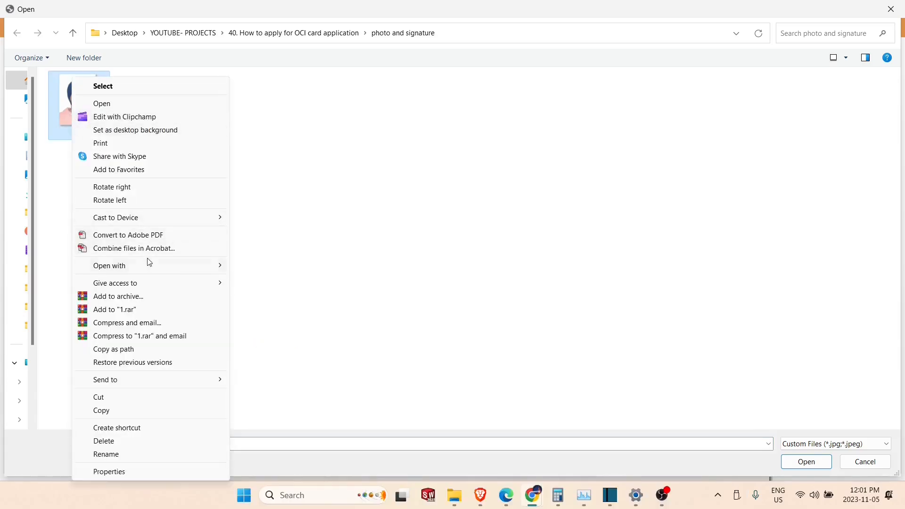
{"action": "mouse_move", "coordinate": [149, 265]}
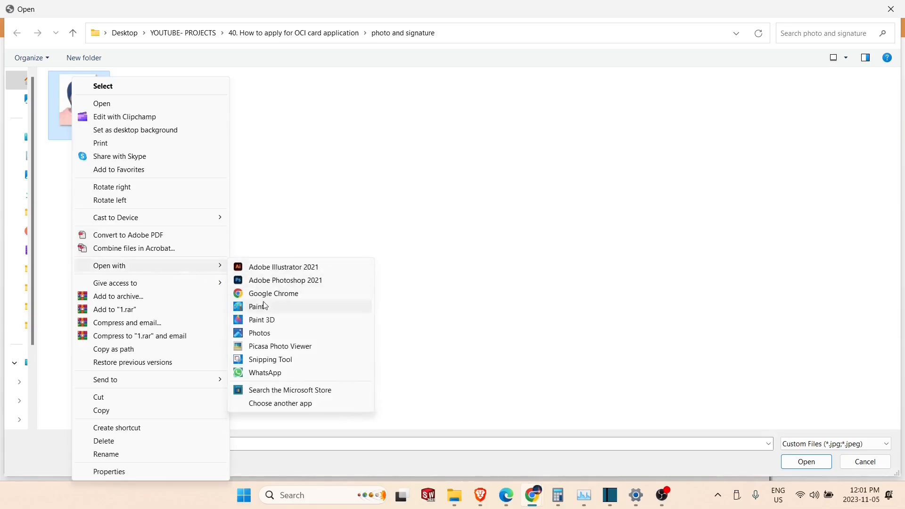
{"action": "left_click", "coordinate": [268, 338]}
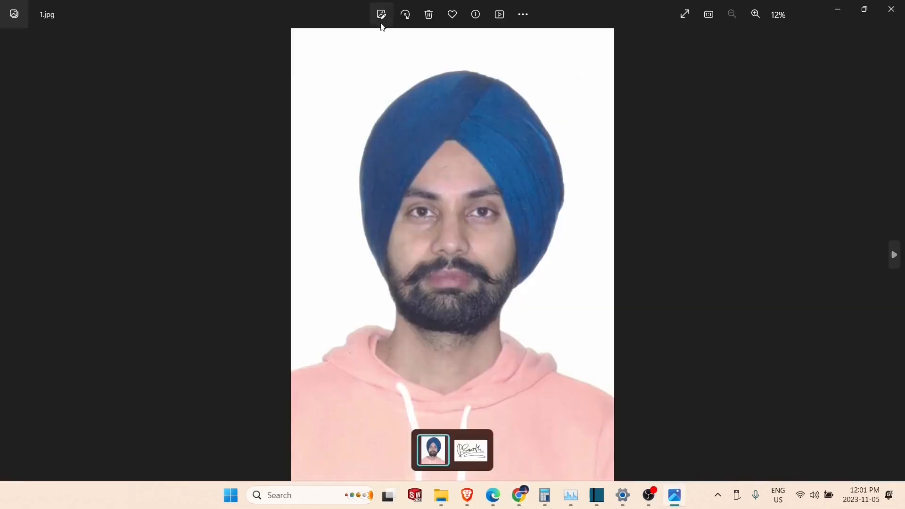
- Crop 1.jpg to the Square aspect ratio with the whole head and turban inside the frame, and save it
{"action": "left_click", "coordinate": [380, 18]}
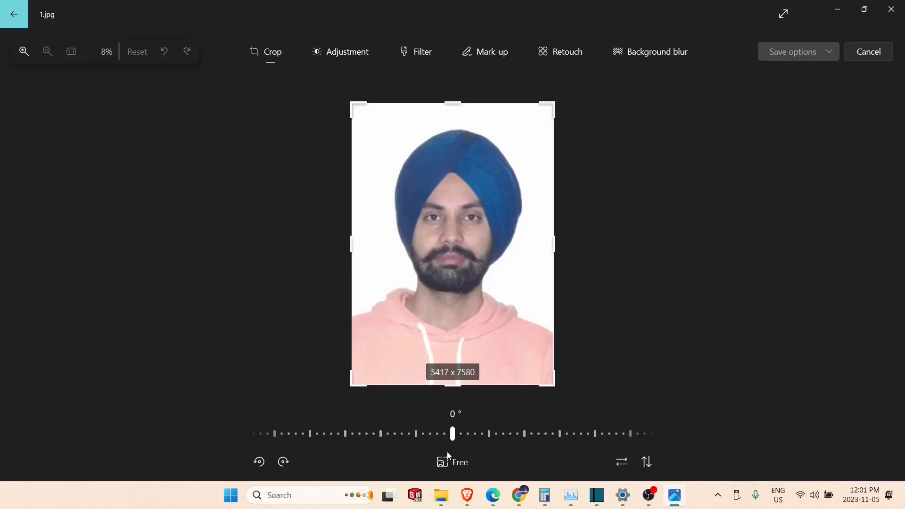
{"action": "left_click", "coordinate": [441, 463]}
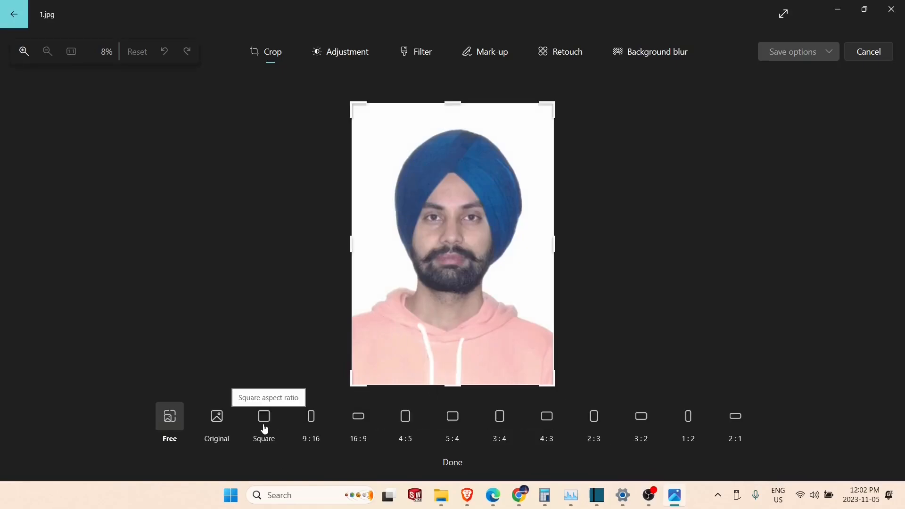
{"action": "left_click", "coordinate": [264, 428]}
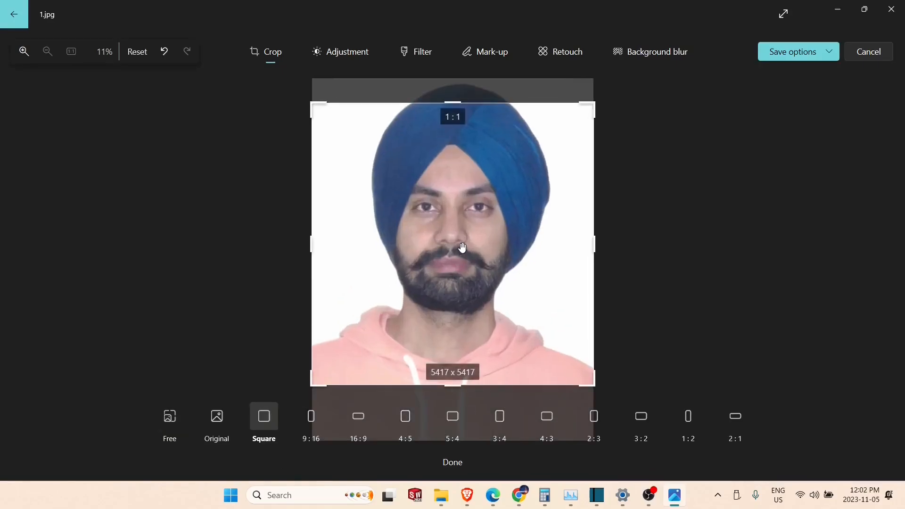
{"action": "left_click_drag", "start_coordinate": [459, 282], "coordinate": [460, 283]}
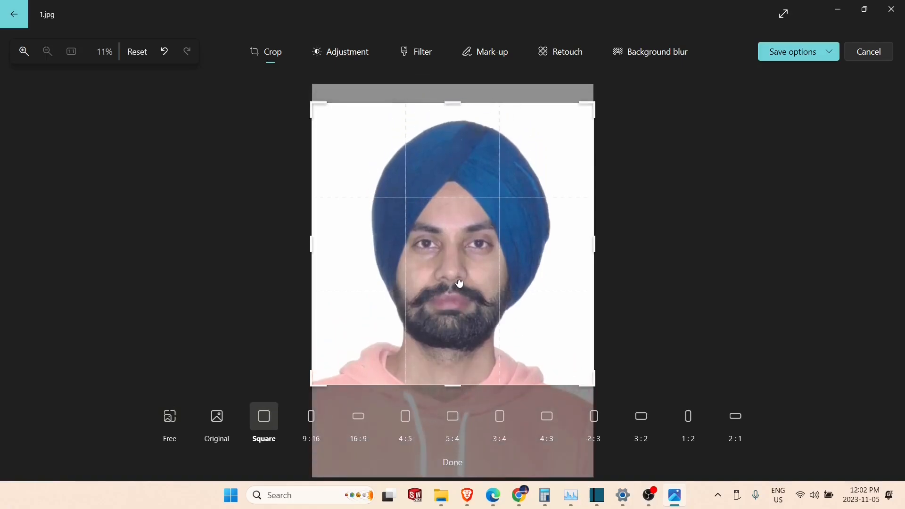
{"action": "left_click", "coordinate": [829, 57]}
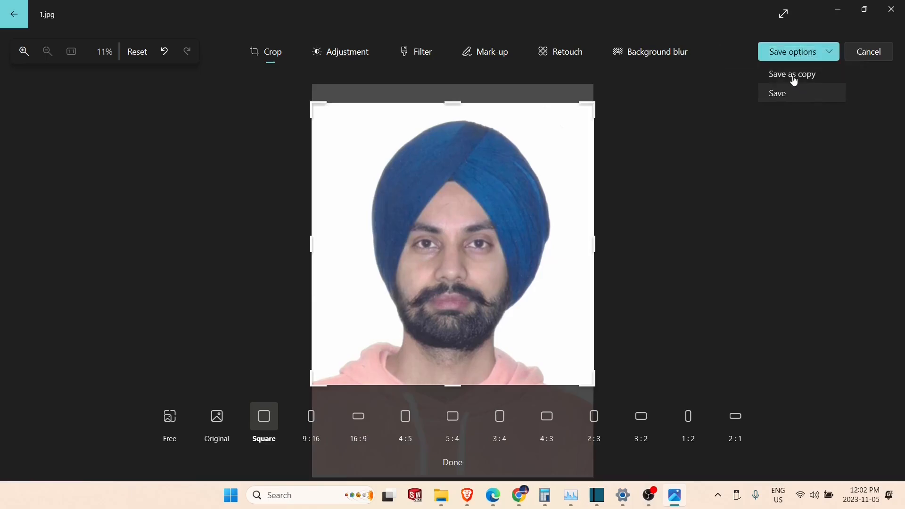
{"action": "left_click", "coordinate": [792, 75]}
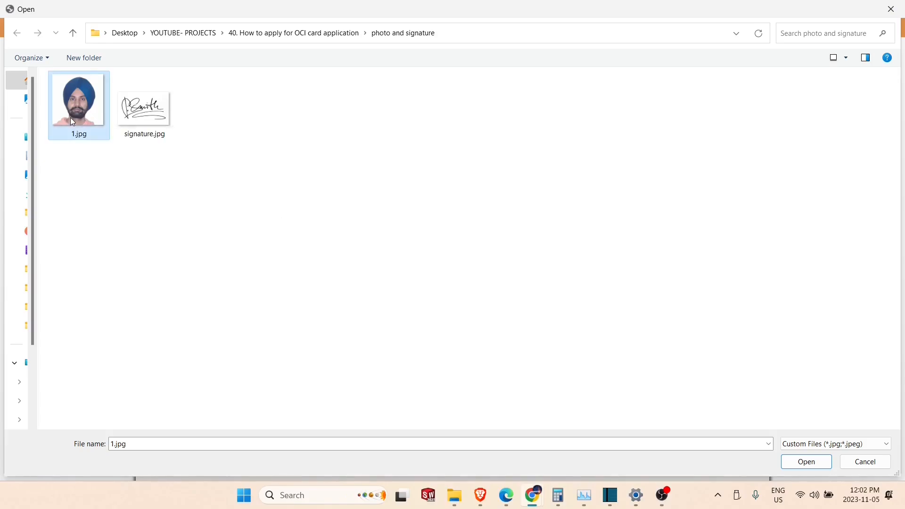
- Open the cropped 1.jpg in Paint, resize it to 1200 × 1200 pixels and save it
{"action": "right_click", "coordinate": [71, 119]}
{"action": "mouse_move", "coordinate": [117, 265]}
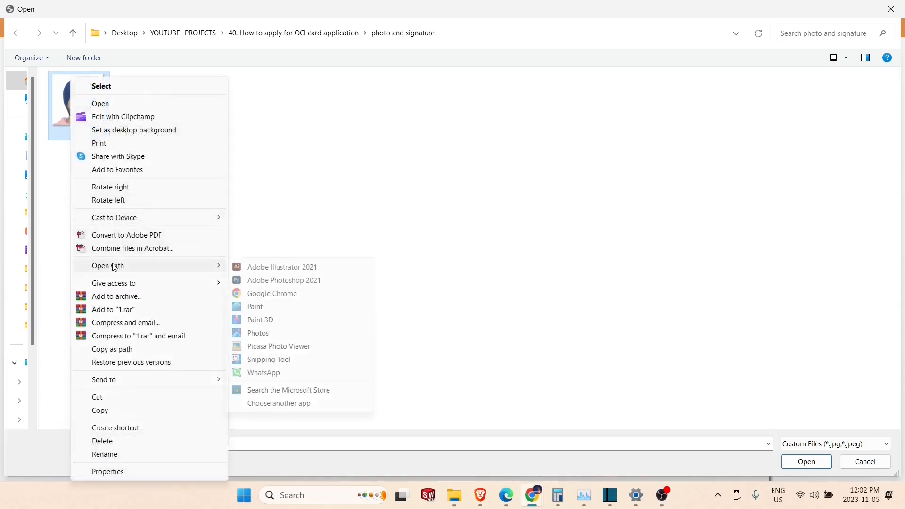
{"action": "left_click", "coordinate": [250, 307]}
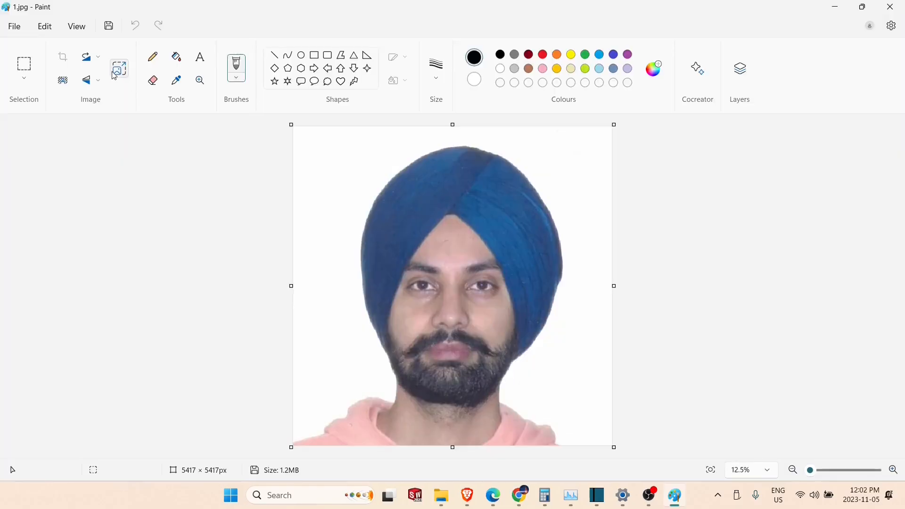
{"action": "left_click", "coordinate": [115, 75]}
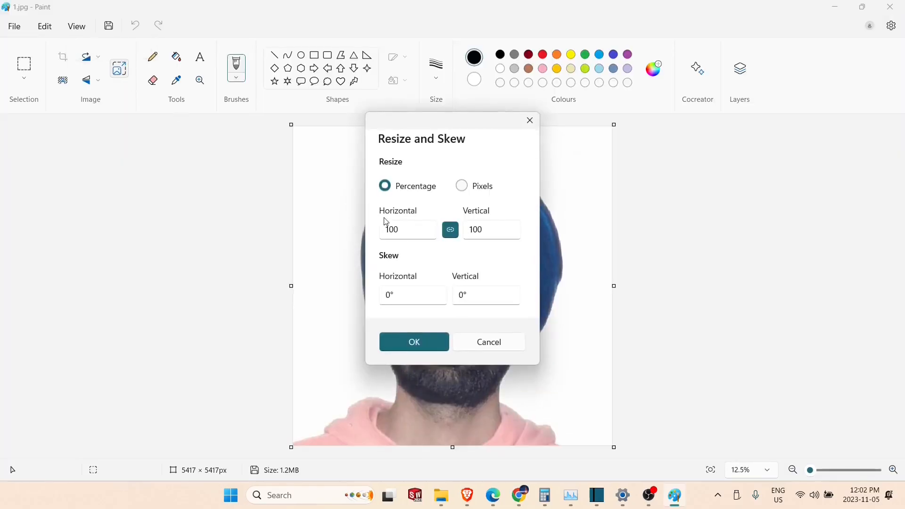
{"action": "left_click", "coordinate": [461, 185]}
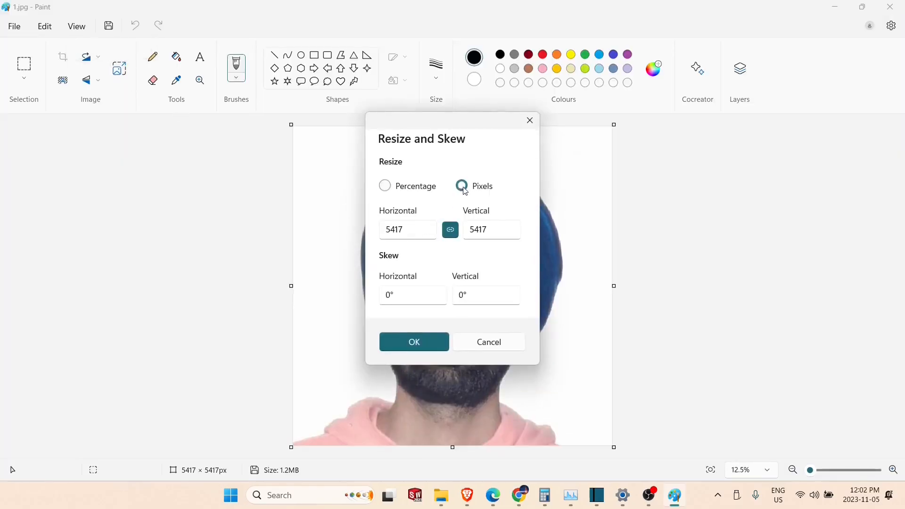
{"action": "left_click", "coordinate": [408, 234]}
{"action": "double_click", "coordinate": [408, 234]}
{"action": "type", "text": "1200"}
{"action": "left_click", "coordinate": [408, 343]}
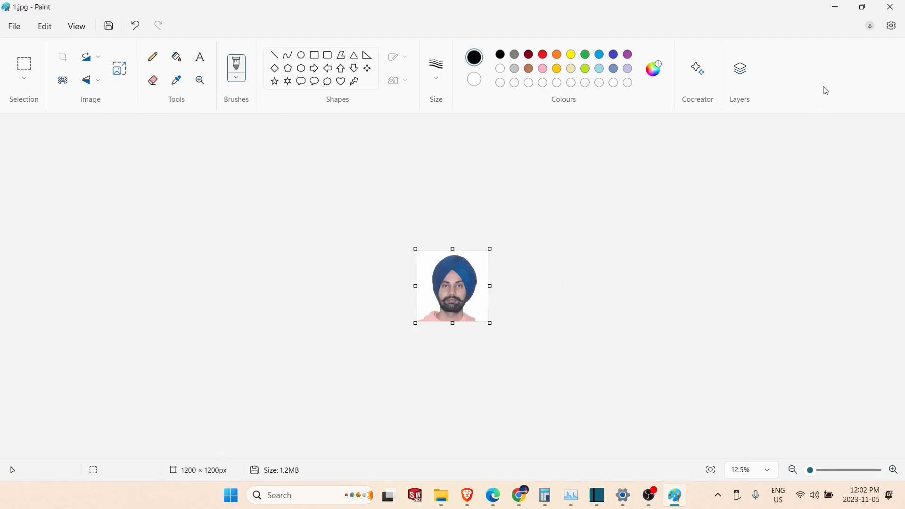
{"action": "left_click", "coordinate": [109, 31]}
{"action": "key", "text": "ctrl+o"}
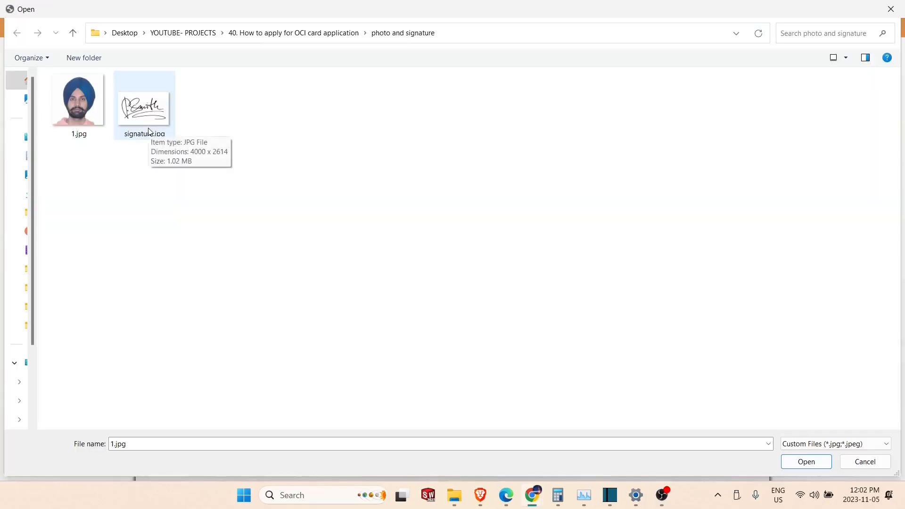
- Open signature.jpg in Paint, resize it to 600 pixels wide with proportions kept, and save it
{"action": "right_click", "coordinate": [150, 132]}
{"action": "mouse_move", "coordinate": [186, 264]}
{"action": "left_click", "coordinate": [361, 307]}
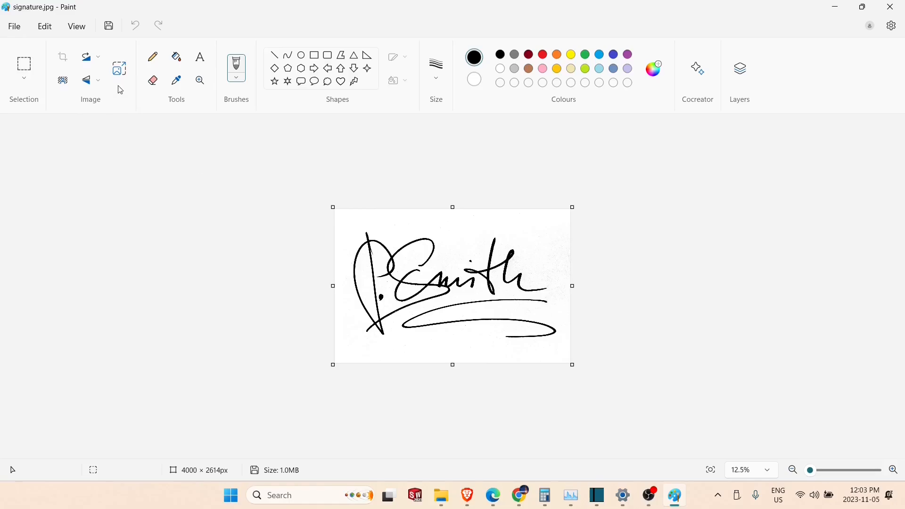
{"action": "left_click", "coordinate": [119, 68]}
{"action": "left_click", "coordinate": [462, 186]}
{"action": "double_click", "coordinate": [400, 230]}
{"action": "type", "text": "600"}
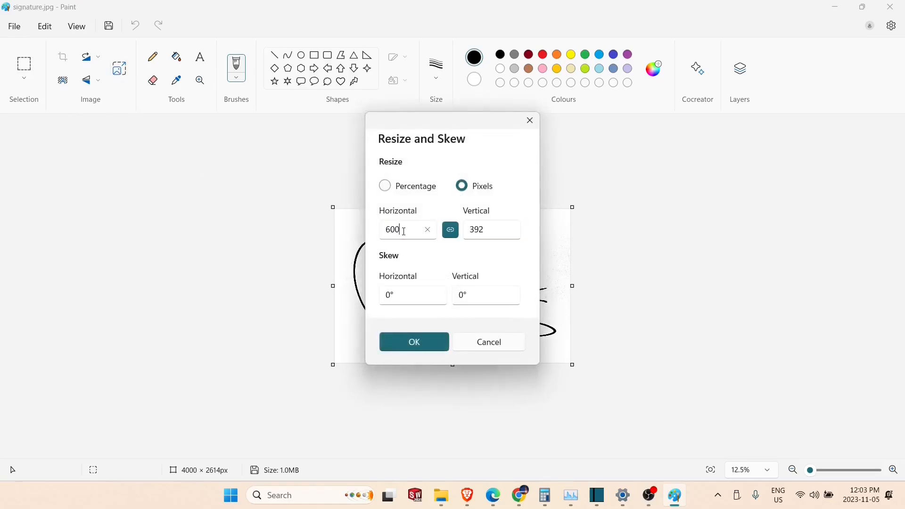
{"action": "left_click", "coordinate": [400, 348]}
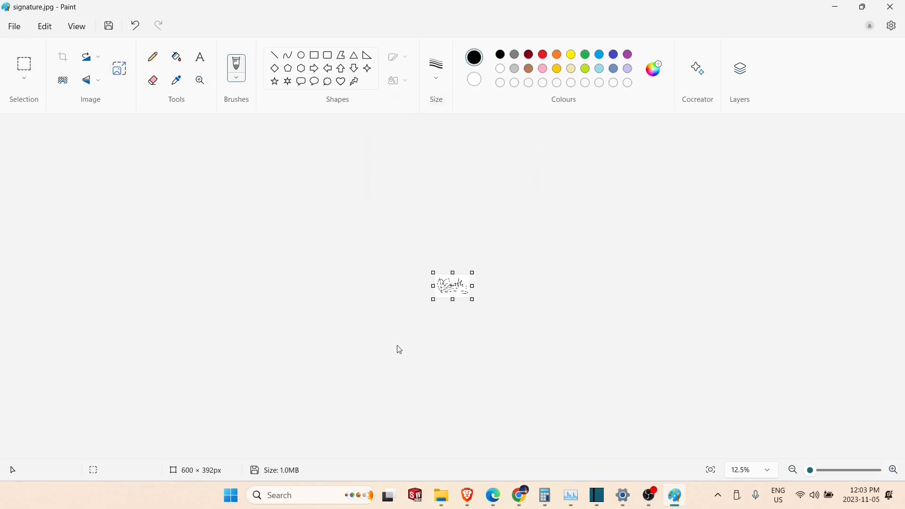
{"action": "left_click", "coordinate": [109, 26]}
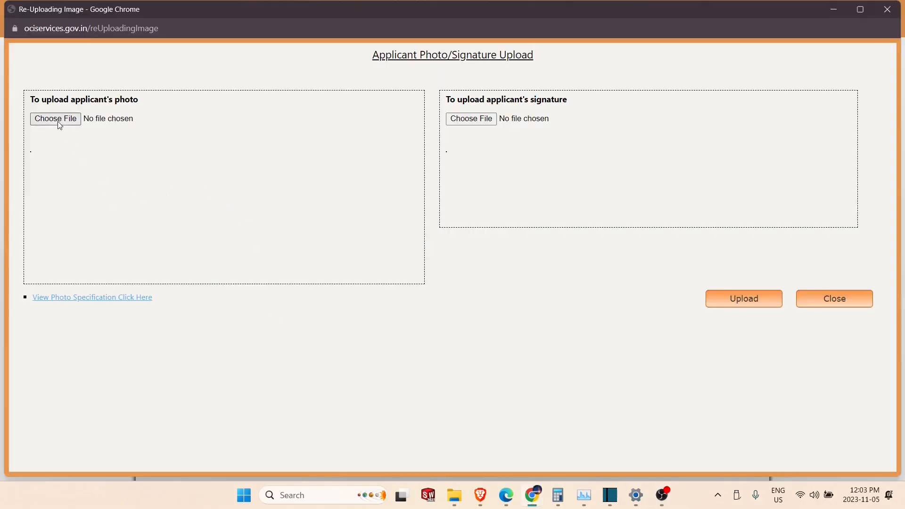
- Choose the resized 1.jpg as the applicant's photo for the upload
{"action": "left_click", "coordinate": [62, 122]}
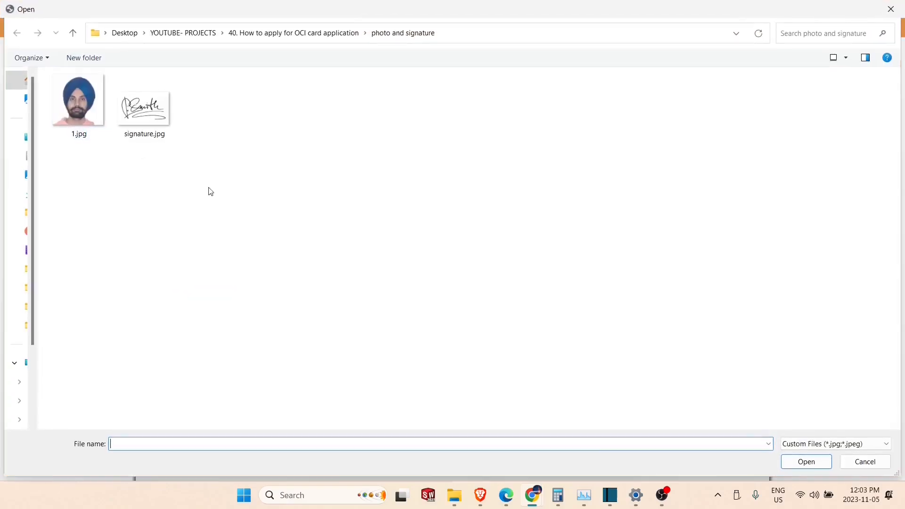
{"action": "left_click", "coordinate": [81, 107]}
{"action": "left_click", "coordinate": [806, 461]}
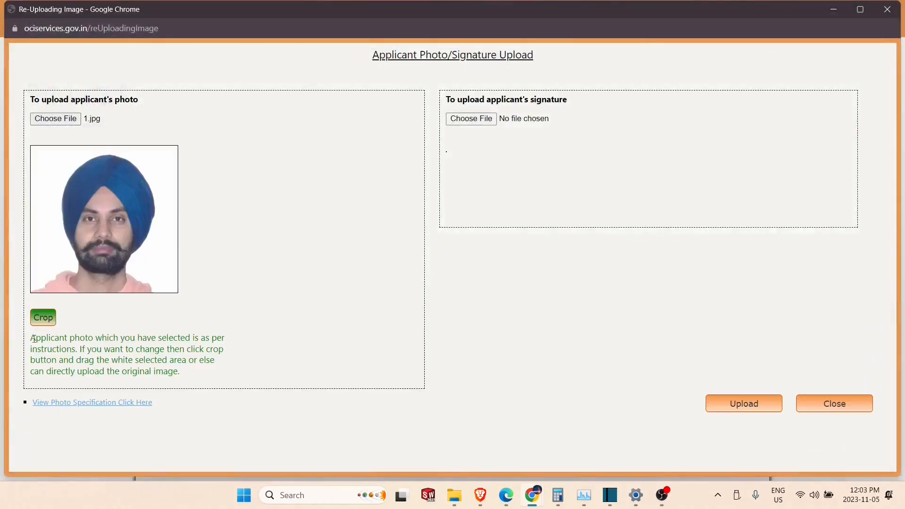
- Crop the applicant's photo with the selection enlarged to cover almost the whole image
{"action": "left_click", "coordinate": [37, 322]}
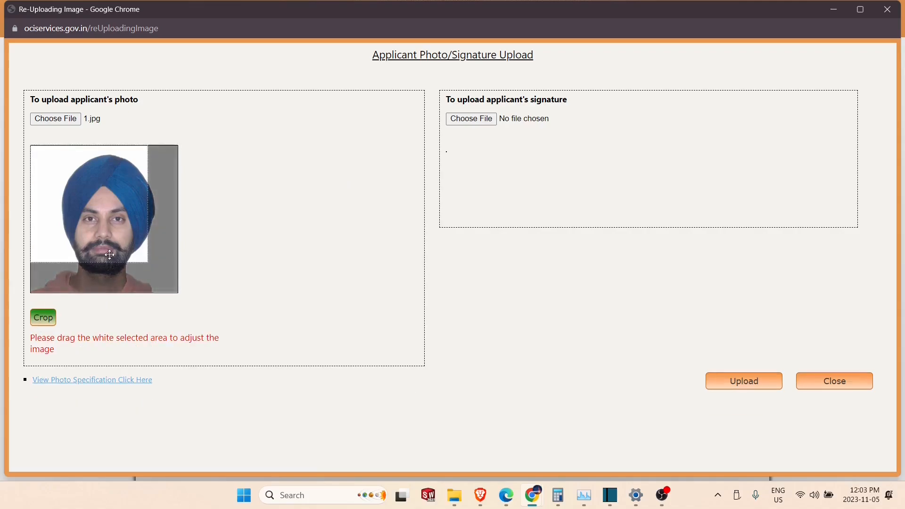
{"action": "left_click_drag", "start_coordinate": [147, 262], "coordinate": [192, 292]}
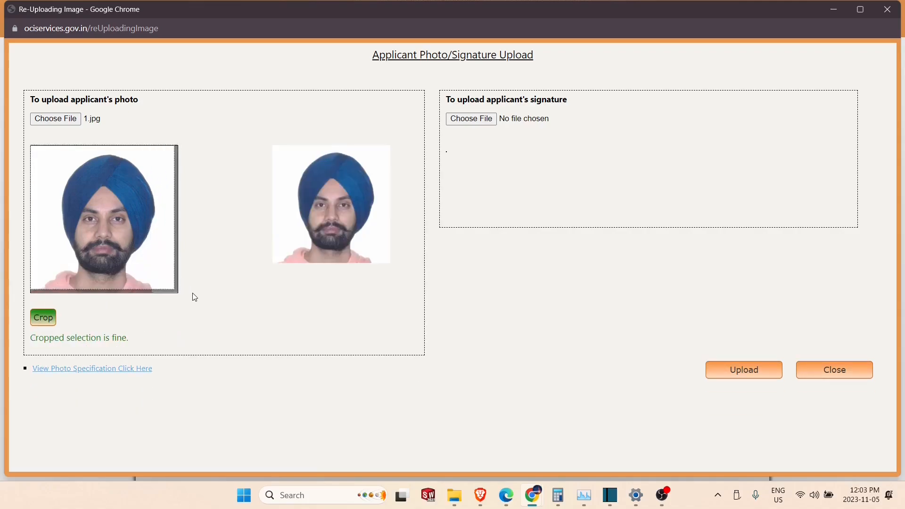
- Choose signature.jpg as the applicant's signature with the crop area around the whole signature, and upload it with the photo
{"action": "left_click", "coordinate": [483, 121]}
{"action": "left_click", "coordinate": [146, 118]}
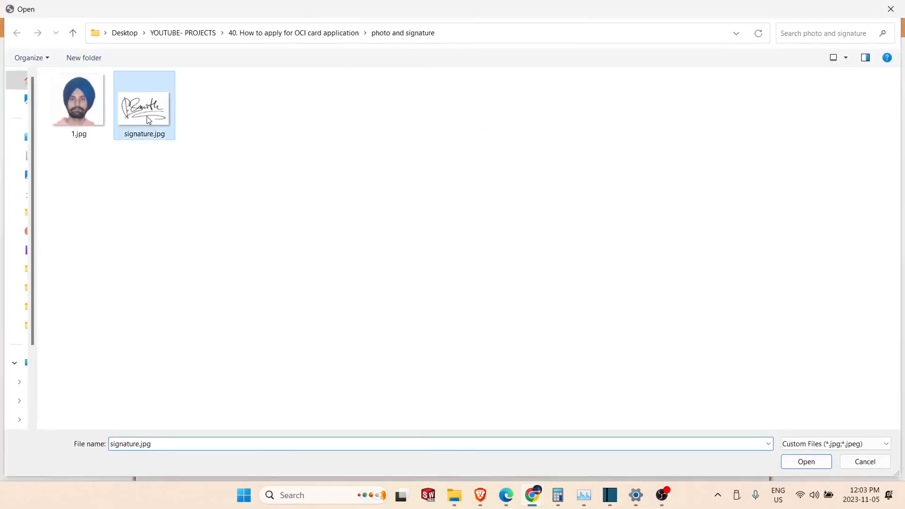
{"action": "left_click", "coordinate": [800, 466]}
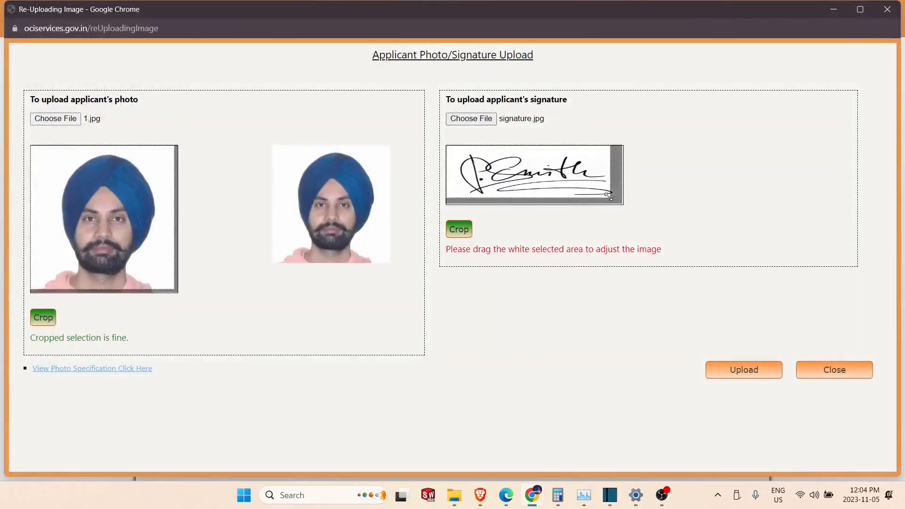
{"action": "left_click_drag", "start_coordinate": [605, 195], "coordinate": [625, 203]}
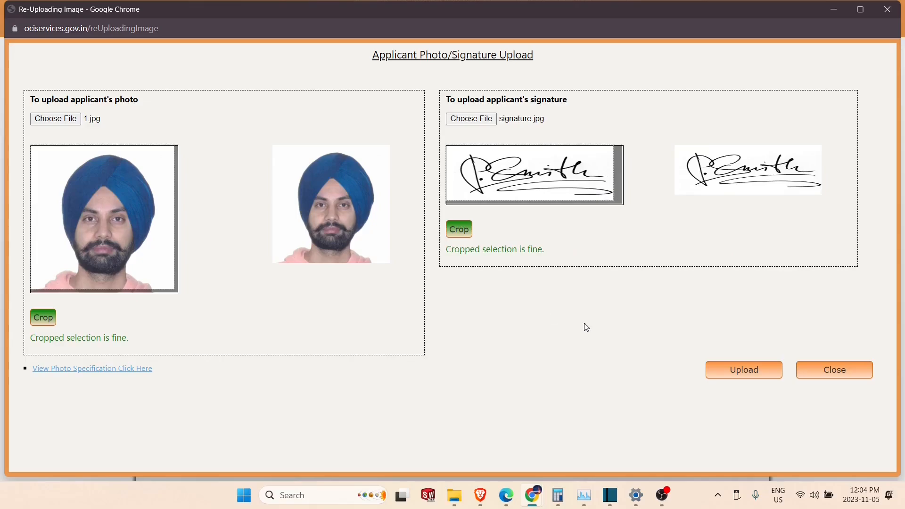
{"action": "mouse_move", "coordinate": [519, 176]}
{"action": "left_mouse_down"}
{"action": "mouse_move", "coordinate": [532, 179]}
{"action": "mouse_move", "coordinate": [525, 176]}
{"action": "left_mouse_up"}
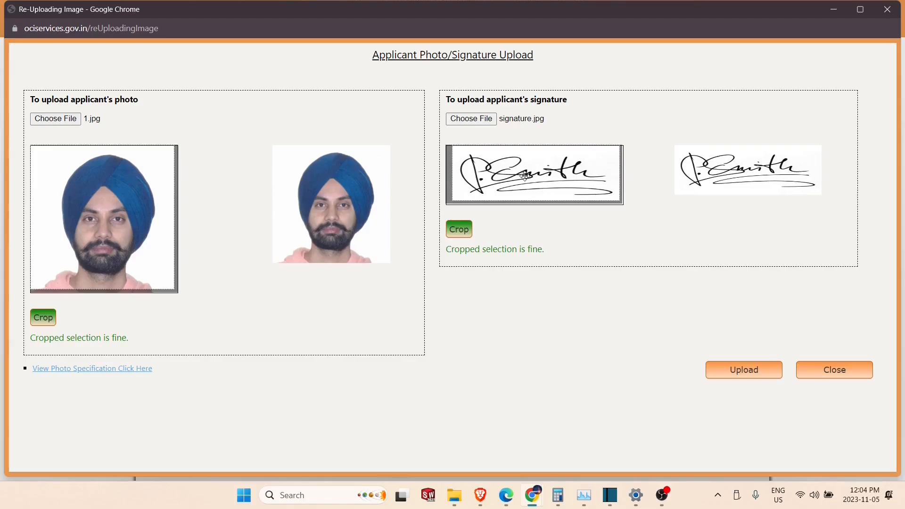
{"action": "left_click", "coordinate": [726, 373]}
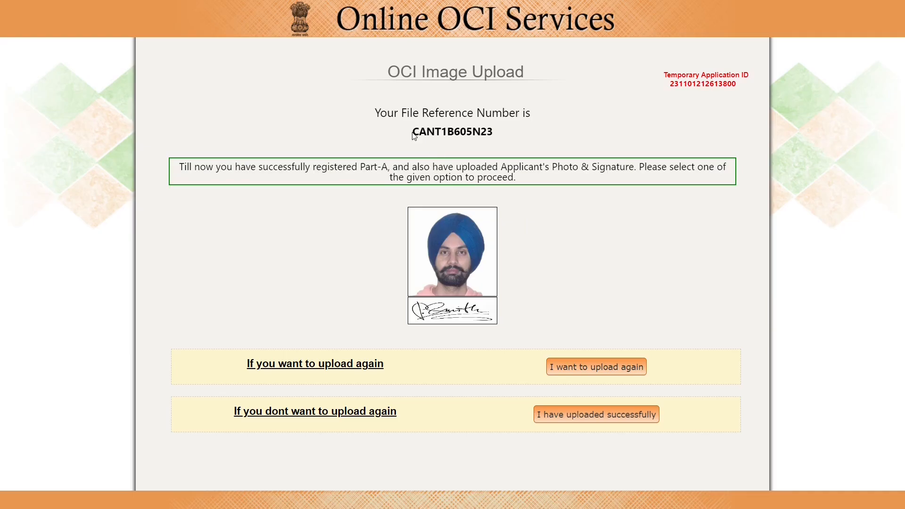
- Check the file reference number and the re-upload option, and confirm that the photo and signature have been uploaded successfully
{"action": "left_click_drag", "start_coordinate": [414, 133], "coordinate": [502, 137]}
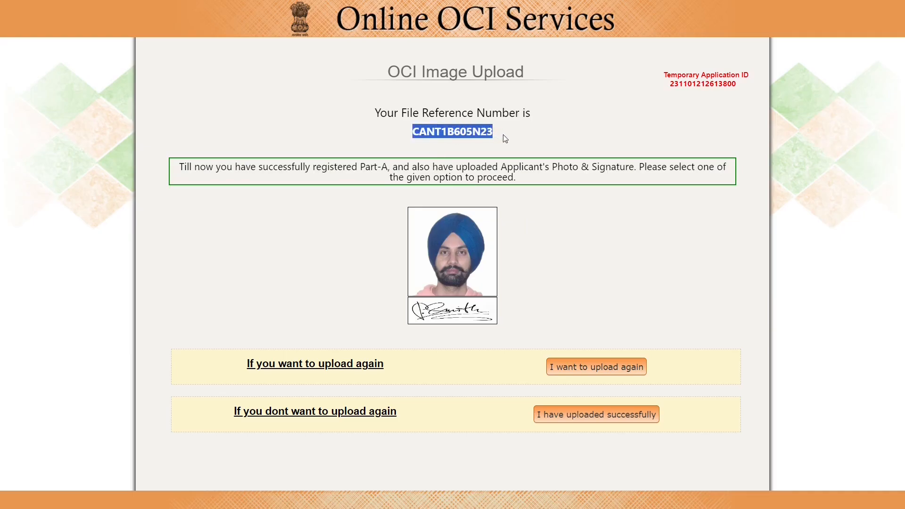
{"action": "left_click", "coordinate": [508, 142]}
{"action": "left_click_drag", "start_coordinate": [375, 113], "coordinate": [529, 125]}
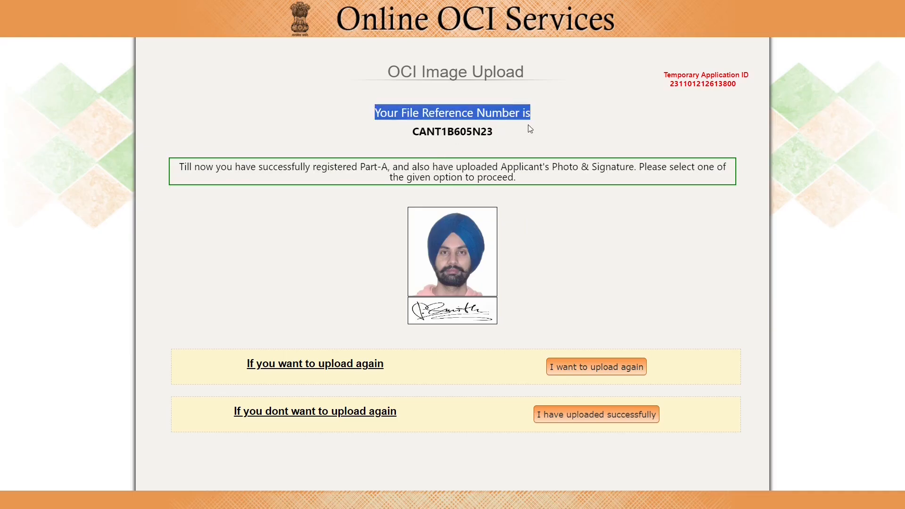
{"action": "left_click_drag", "start_coordinate": [412, 132], "coordinate": [516, 137]}
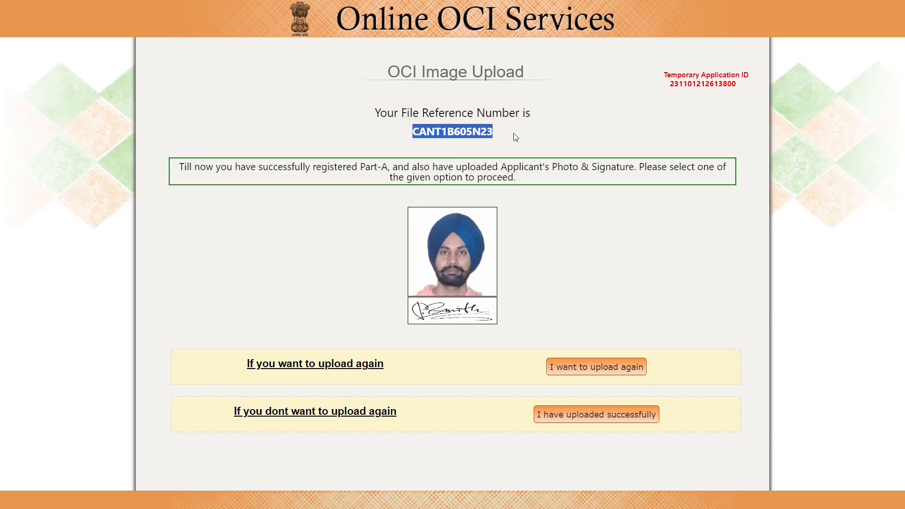
{"action": "left_click", "coordinate": [551, 135]}
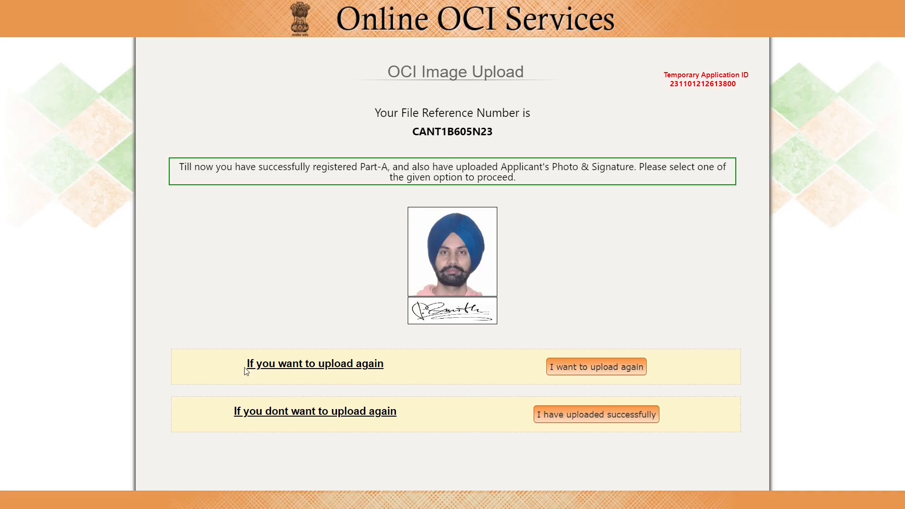
{"action": "left_click_drag", "start_coordinate": [246, 369], "coordinate": [391, 368]}
{"action": "left_click", "coordinate": [603, 317]}
{"action": "left_click", "coordinate": [582, 416]}
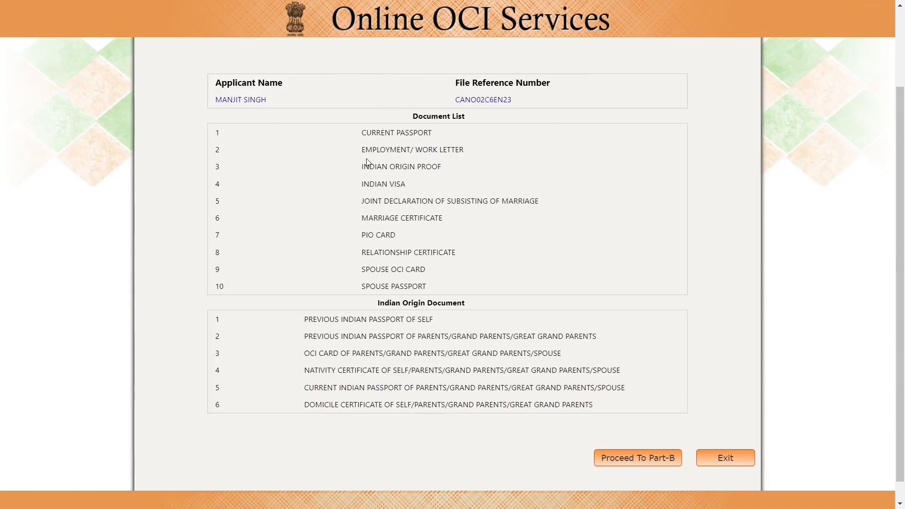
- Read the Document List of required documents, examining the current passport and employment/work letter entries
{"action": "scroll", "coordinate": [366, 158], "scroll_direction": "up", "scroll_amount": 3}
{"action": "scroll", "coordinate": [366, 158], "scroll_direction": "down", "scroll_amount": 2}
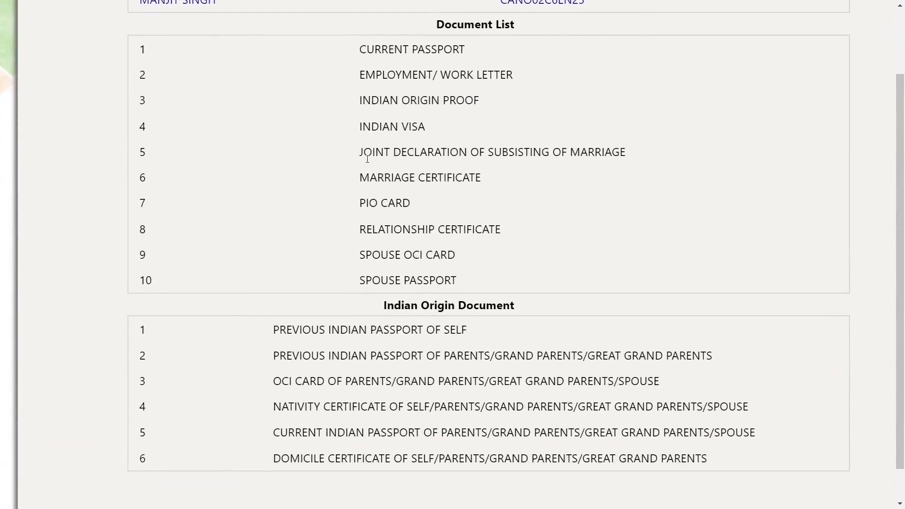
{"action": "scroll", "coordinate": [387, 76], "scroll_direction": "down", "scroll_amount": 1}
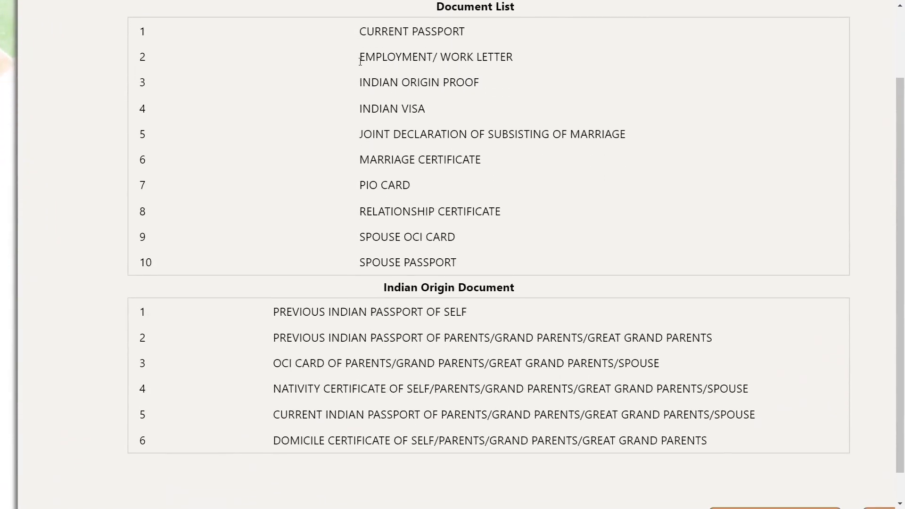
{"action": "scroll", "coordinate": [382, 175], "scroll_direction": "right", "scroll_amount": 2}
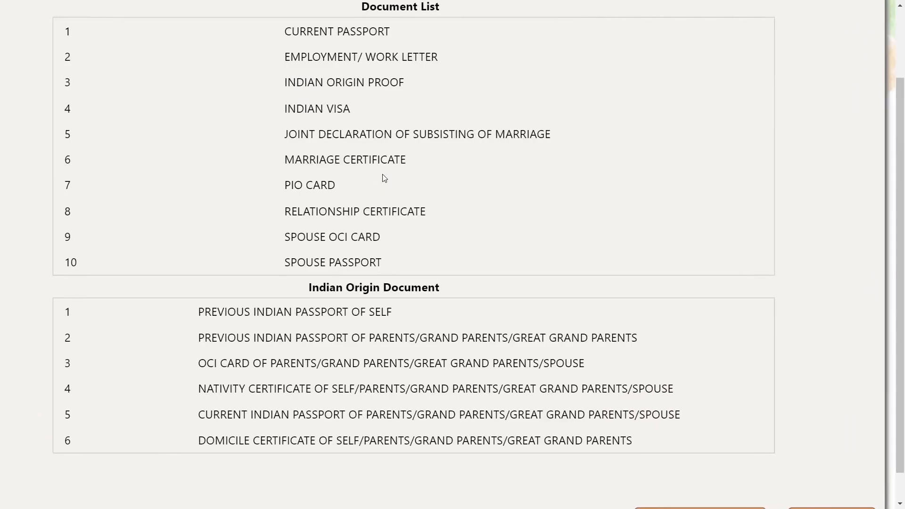
{"action": "scroll", "coordinate": [396, 167], "scroll_direction": "down", "scroll_amount": 1}
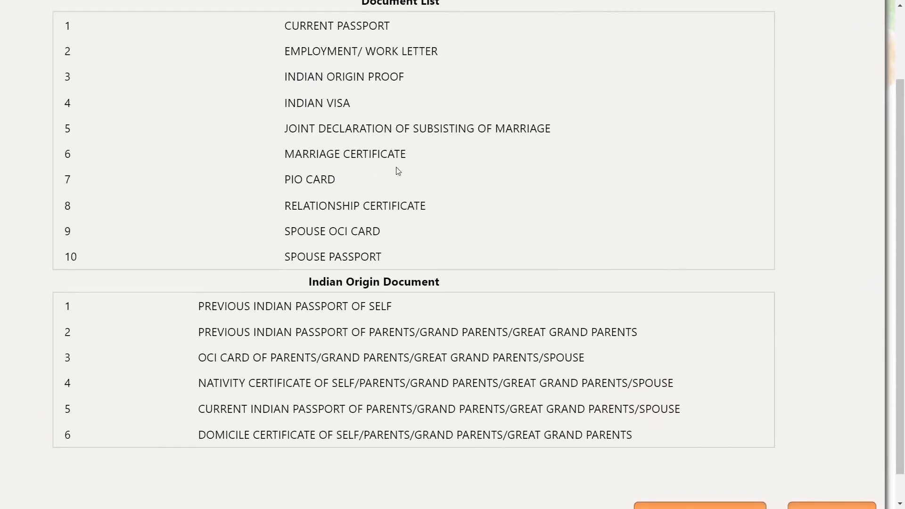
{"action": "scroll", "coordinate": [396, 167], "scroll_direction": "up", "scroll_amount": 1}
{"action": "scroll", "coordinate": [396, 167], "scroll_direction": "down", "scroll_amount": 1}
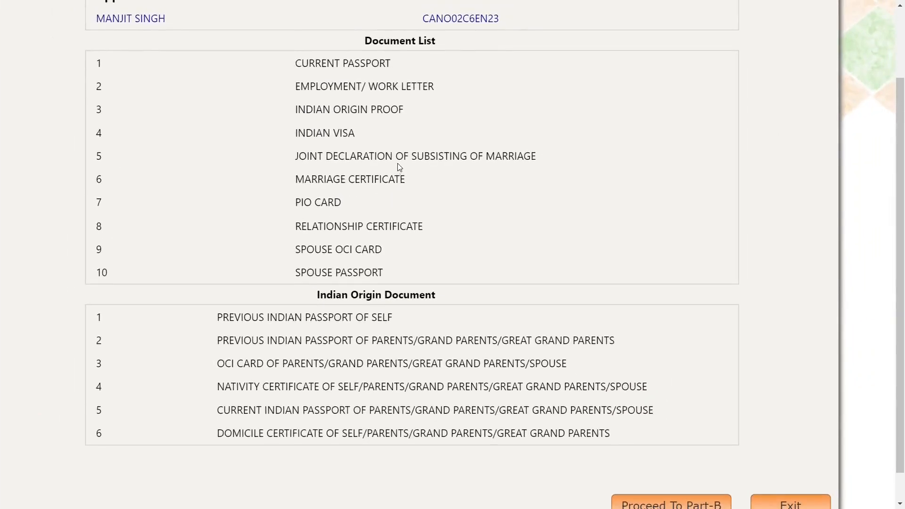
{"action": "scroll", "coordinate": [398, 168], "scroll_direction": "down", "scroll_amount": 1}
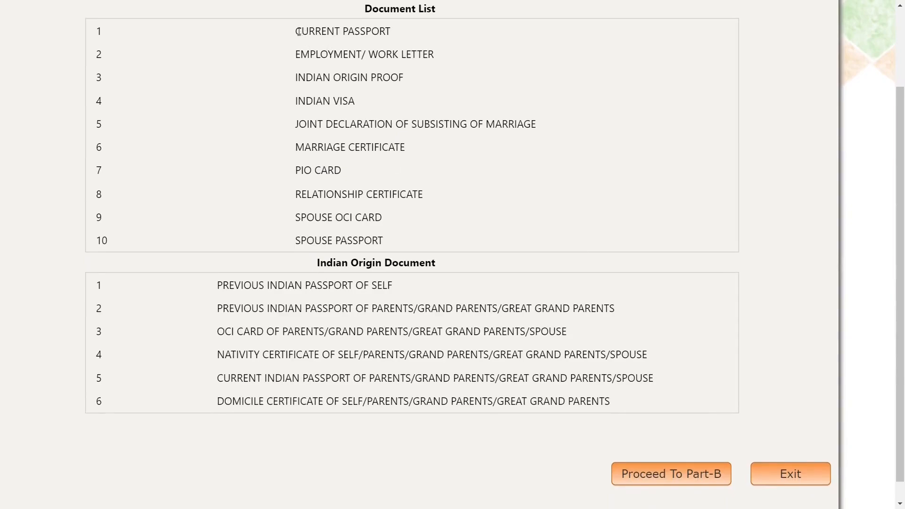
{"action": "left_click_drag", "start_coordinate": [298, 31], "coordinate": [390, 32]}
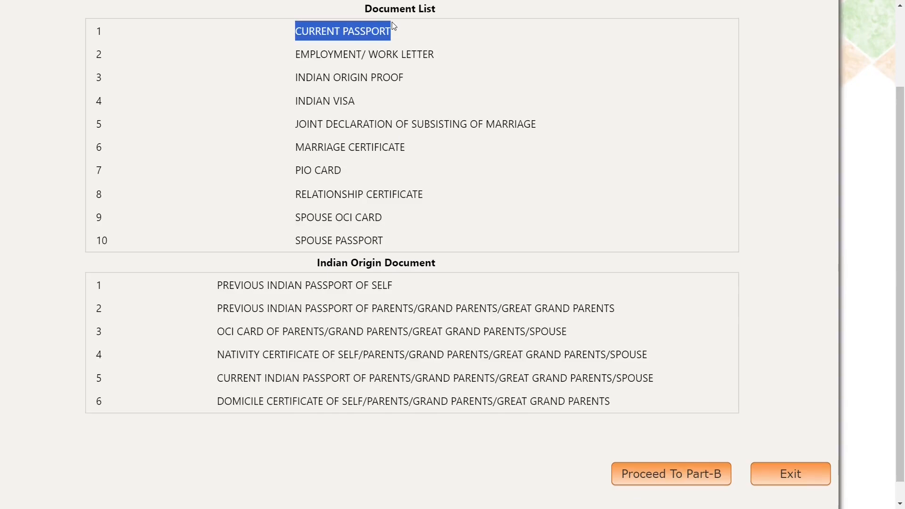
{"action": "left_click", "coordinate": [350, 57]}
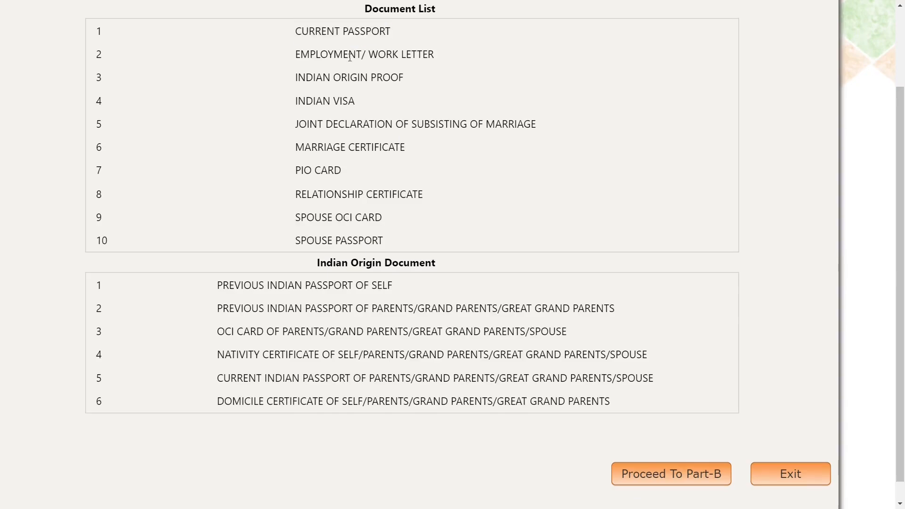
{"action": "left_click_drag", "start_coordinate": [295, 54], "coordinate": [452, 56]}
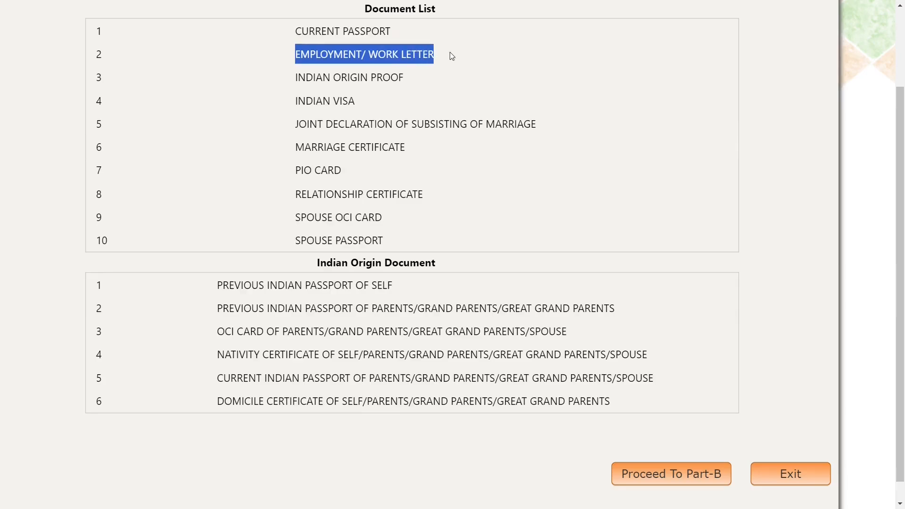
{"action": "left_click", "coordinate": [443, 85]}
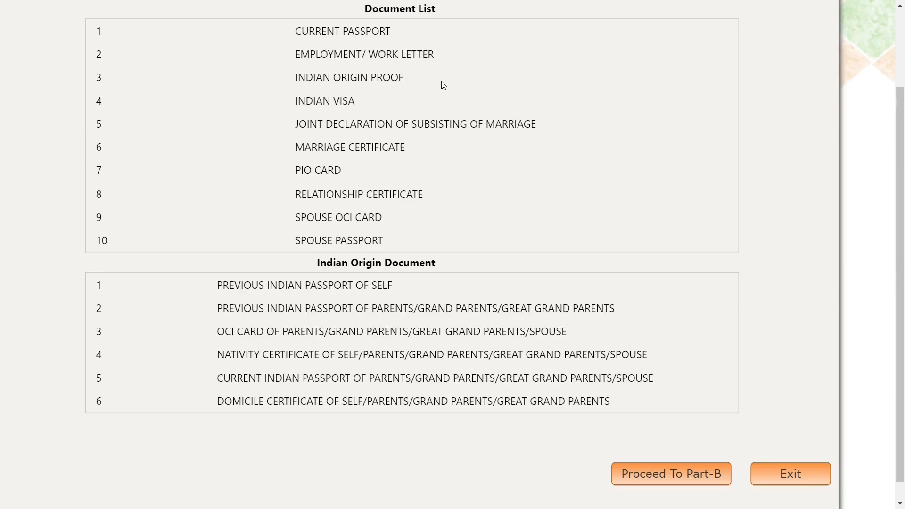
{"action": "double_click", "coordinate": [344, 53]}
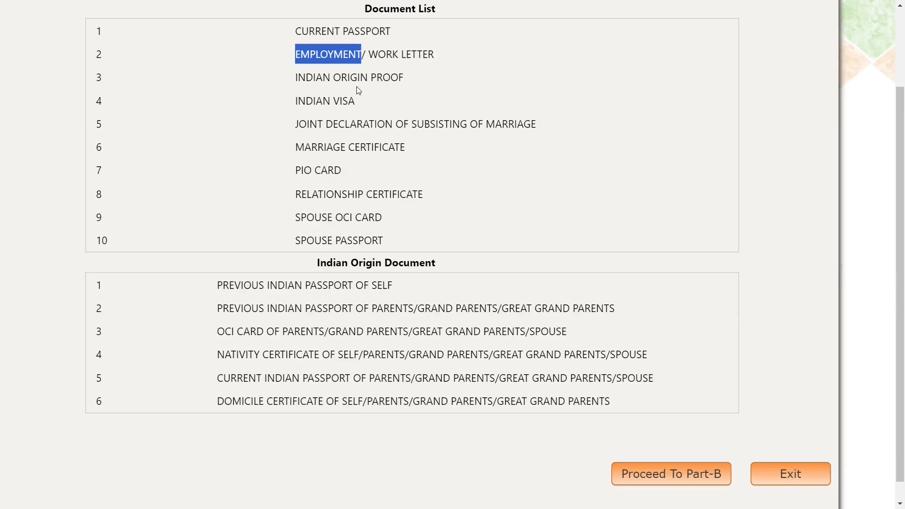
{"action": "left_click", "coordinate": [447, 103]}
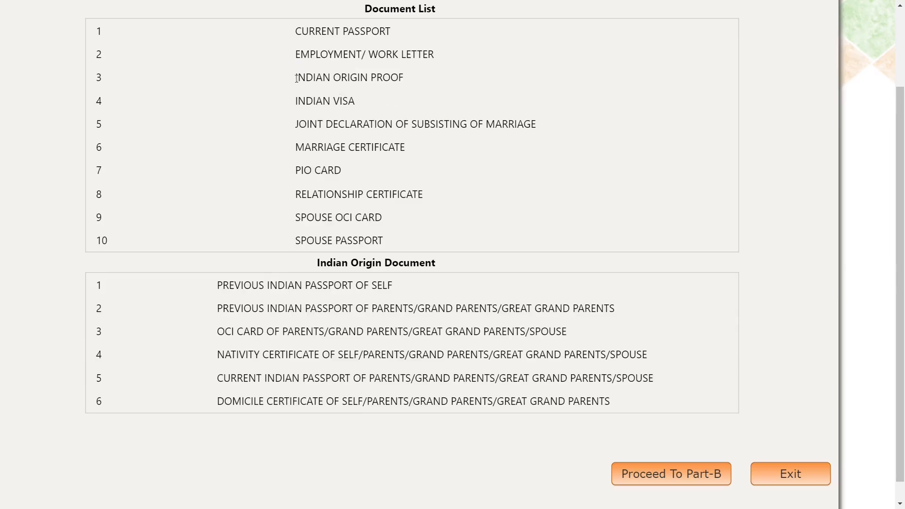
- Examine the Document List entries for Indian origin proof, Indian visa, joint declaration of subsisting of marriage and marriage certificate
{"action": "left_click_drag", "start_coordinate": [296, 78], "coordinate": [404, 83]}
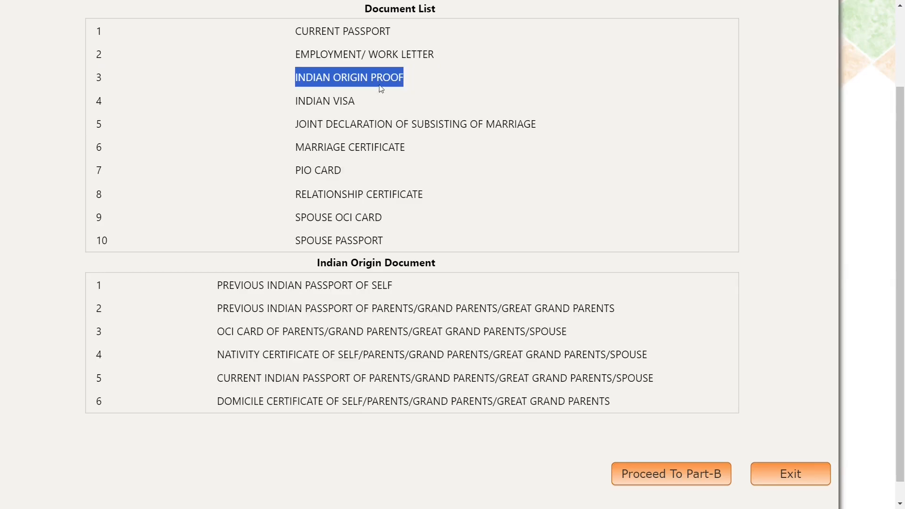
{"action": "triple_click", "coordinate": [334, 104]}
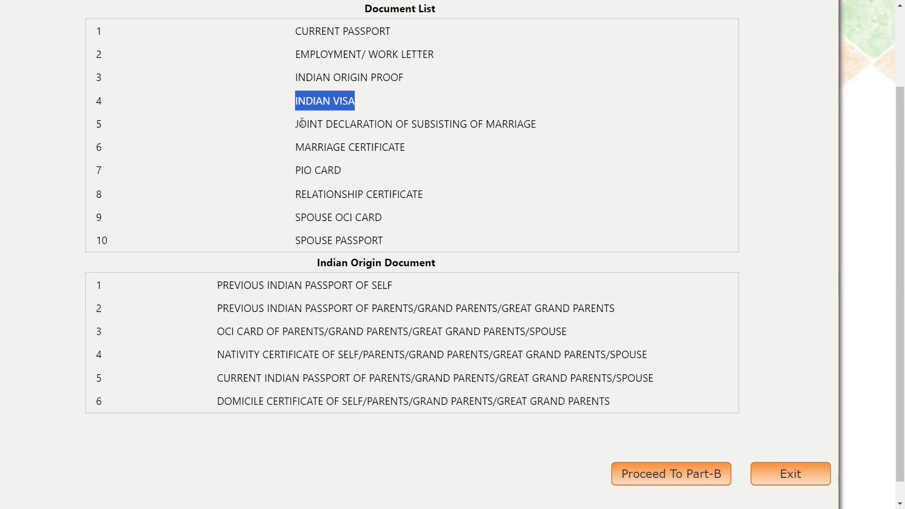
{"action": "left_click_drag", "start_coordinate": [299, 122], "coordinate": [536, 117]}
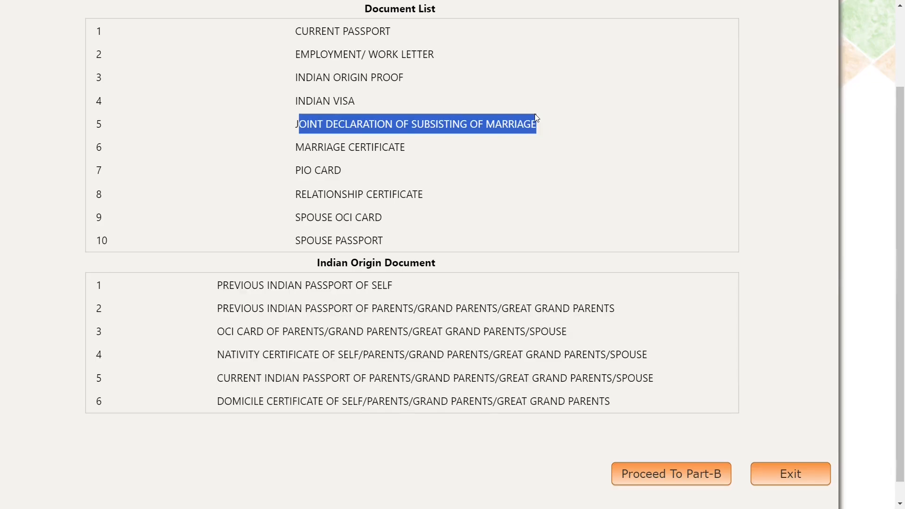
{"action": "left_click", "coordinate": [499, 175]}
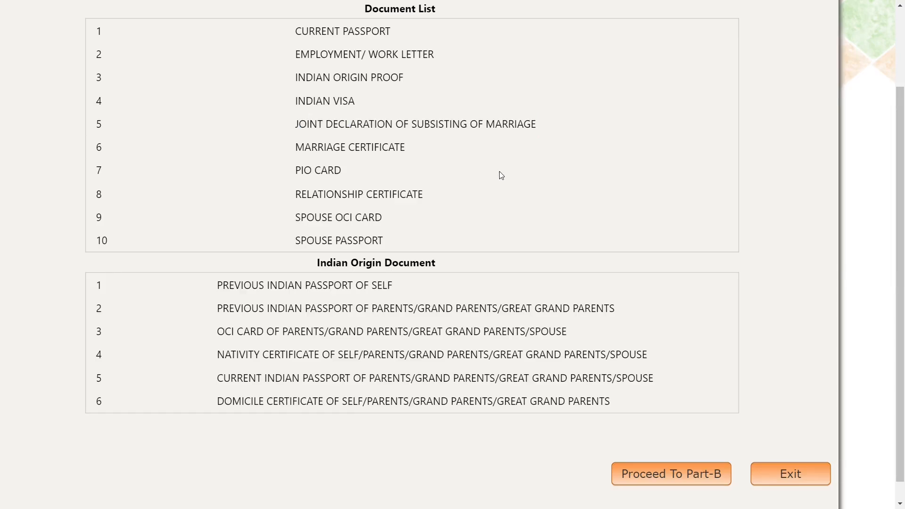
{"action": "left_click_drag", "start_coordinate": [296, 147], "coordinate": [413, 149]}
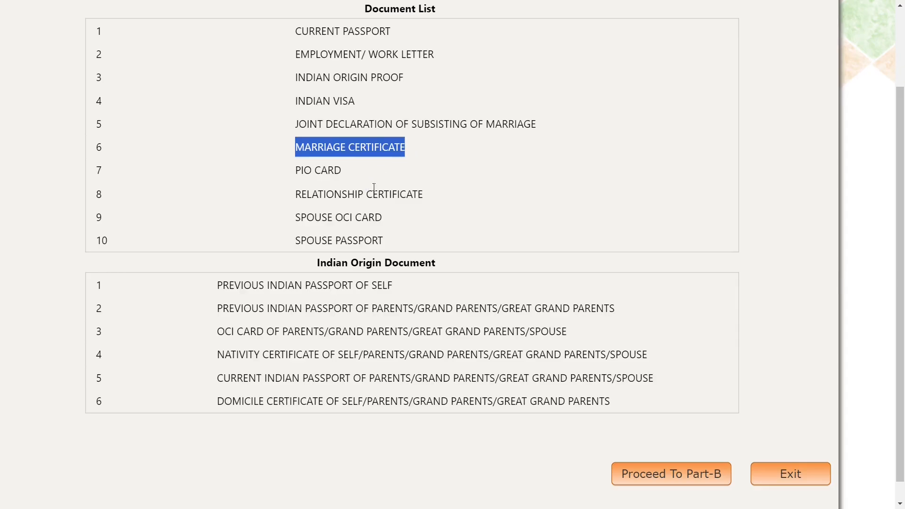
{"action": "left_click", "coordinate": [432, 236]}
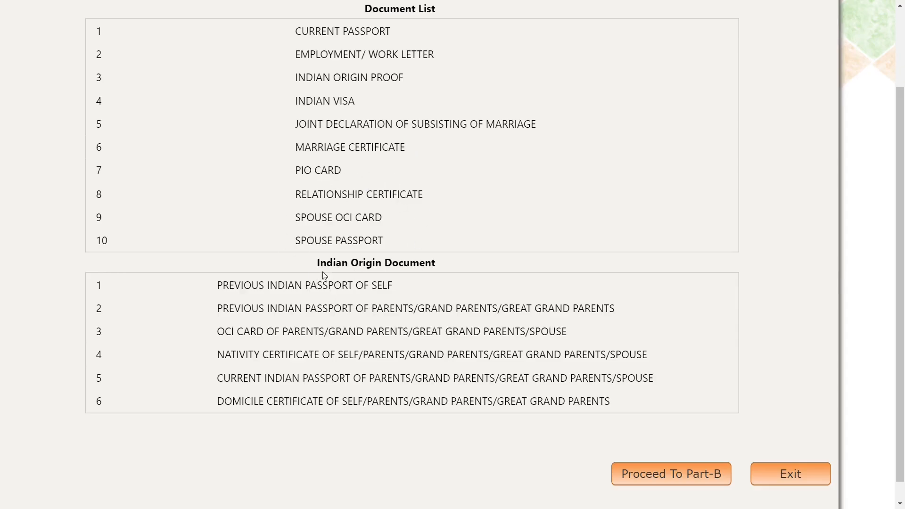
- Examine the Indian Origin Document list, including the entry for the applicant's own previous Indian passport
{"action": "scroll", "coordinate": [353, 221], "scroll_direction": "down", "scroll_amount": 2}
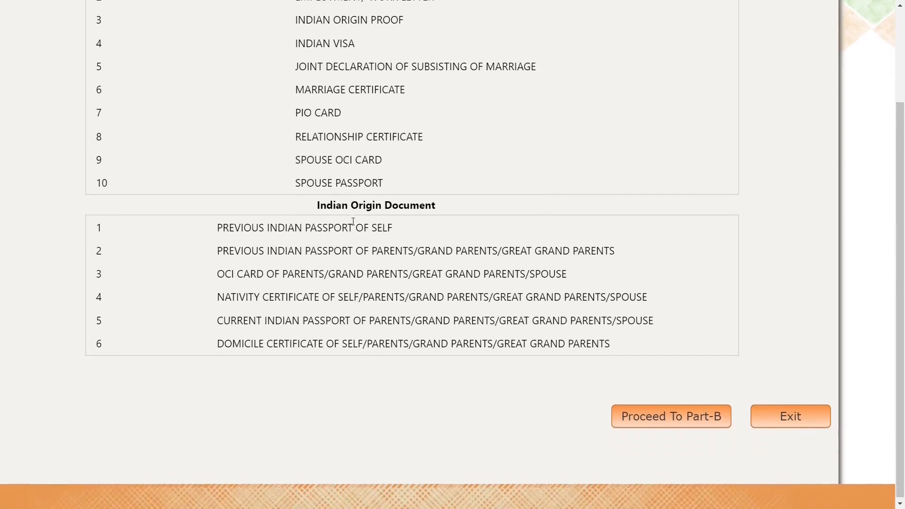
{"action": "left_click_drag", "start_coordinate": [313, 206], "coordinate": [427, 205]}
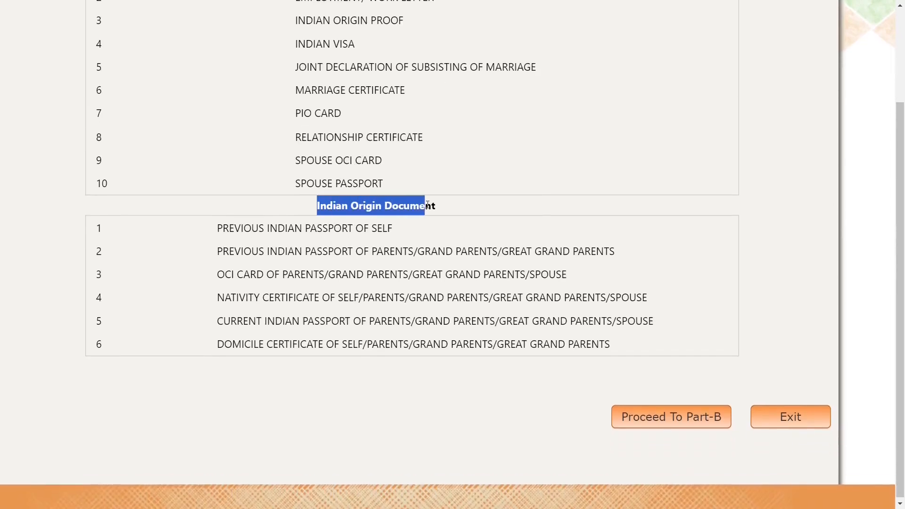
{"action": "left_click", "coordinate": [340, 233]}
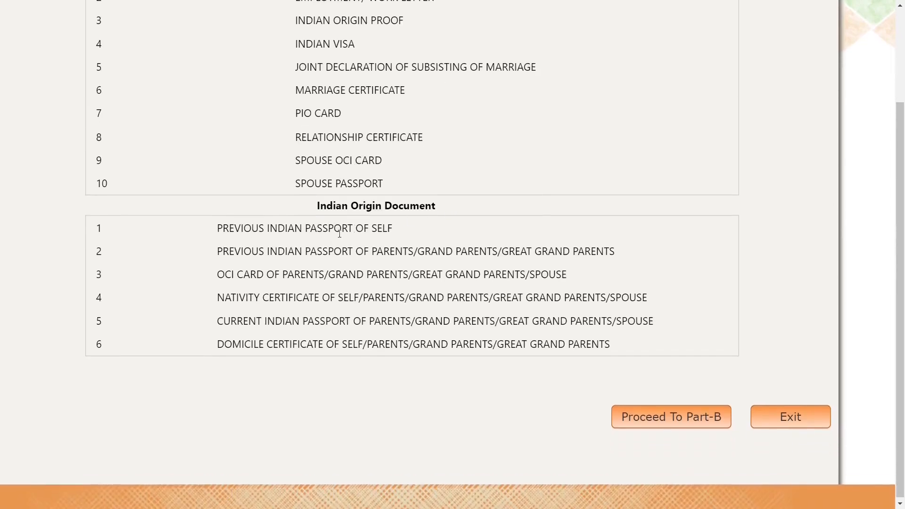
{"action": "left_click_drag", "start_coordinate": [217, 233], "coordinate": [398, 237]}
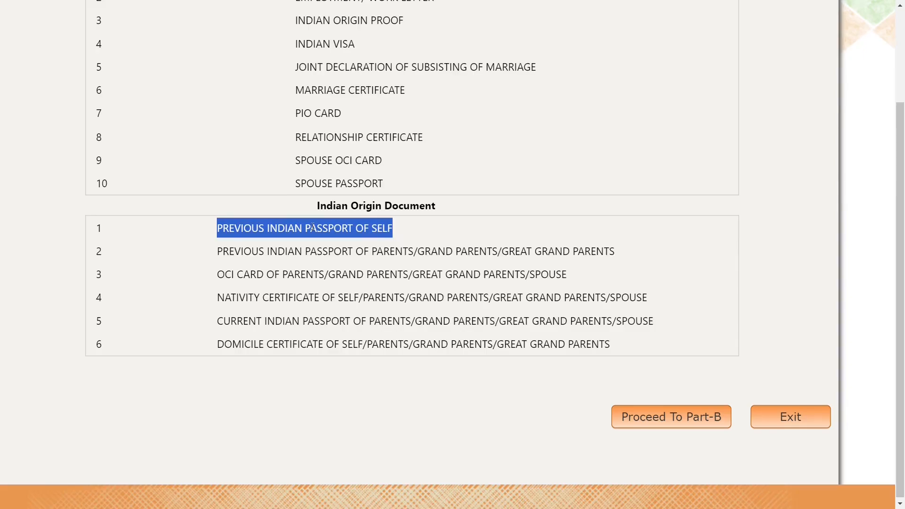
{"action": "left_click", "coordinate": [361, 356]}
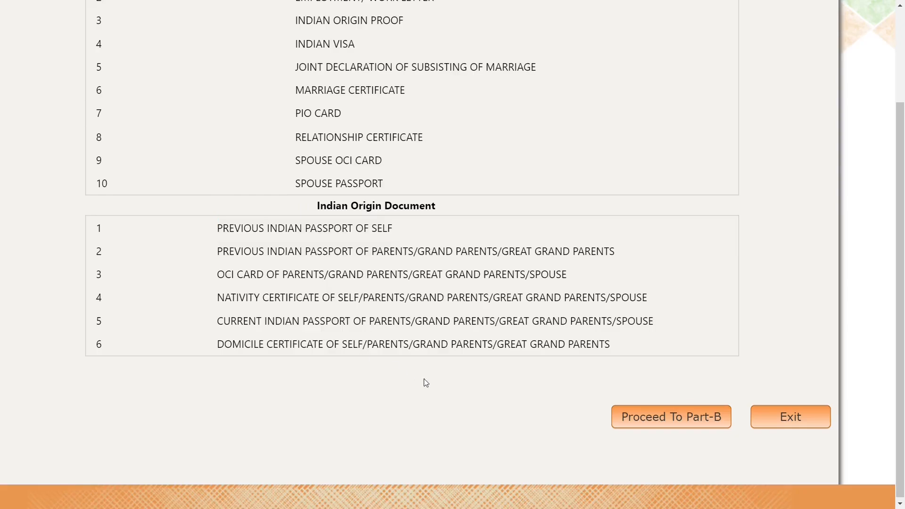
- Finish reviewing both document lists on the registration confirmation page and proceed to Part B of the OCI registration
{"action": "scroll", "coordinate": [424, 381], "scroll_direction": "down", "scroll_amount": 1}
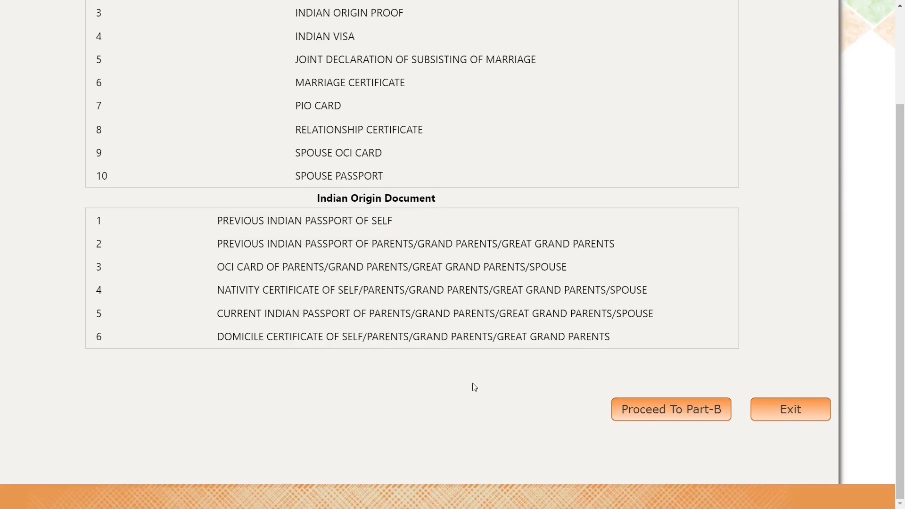
{"action": "key", "text": "ctrl+minus"}
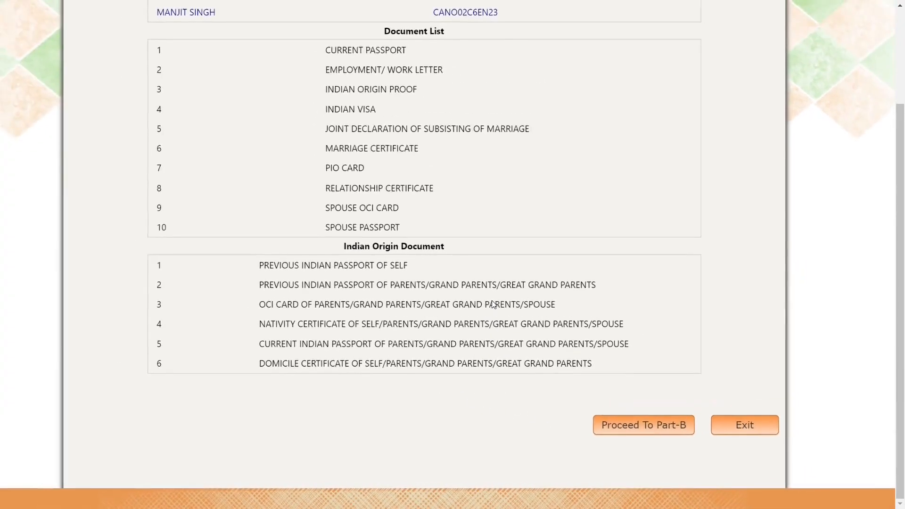
{"action": "scroll", "coordinate": [493, 304], "scroll_direction": "up", "scroll_amount": 4}
{"action": "key", "text": "ctrl+minus"}
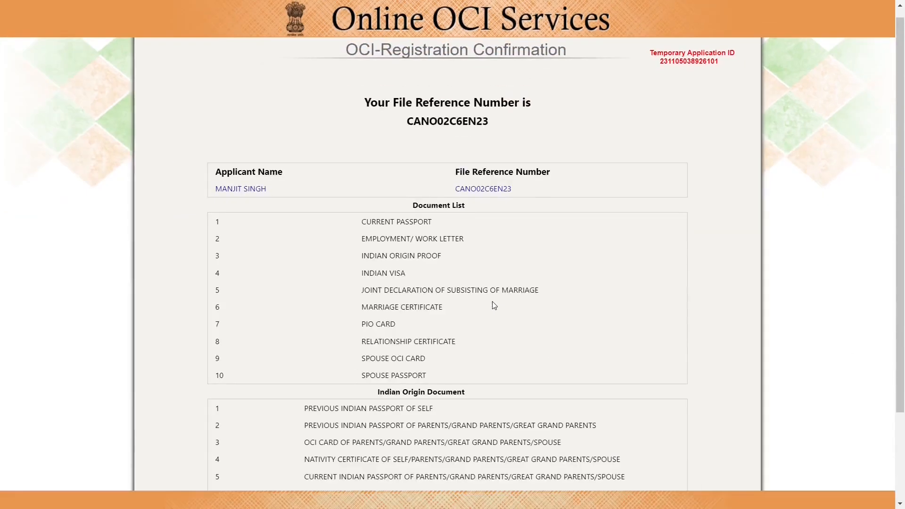
{"action": "scroll", "coordinate": [493, 304], "scroll_direction": "down", "scroll_amount": 3}
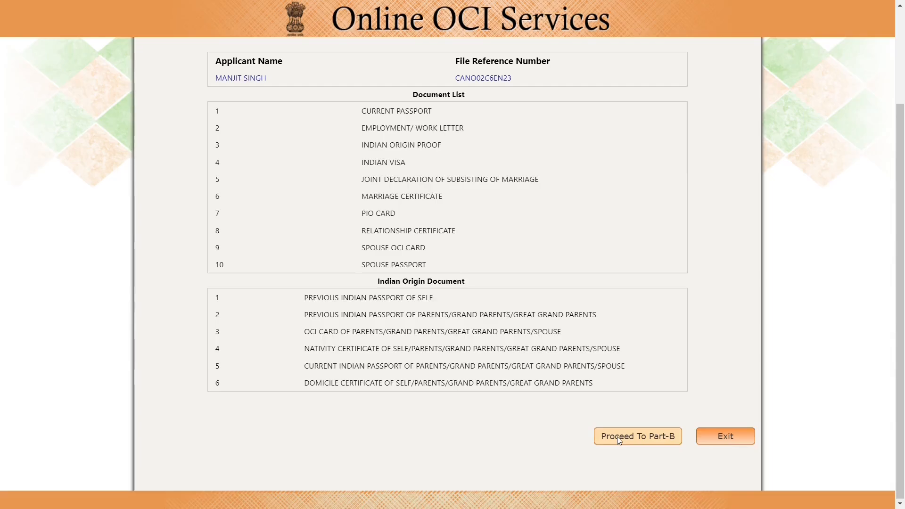
{"action": "left_click", "coordinate": [617, 437]}
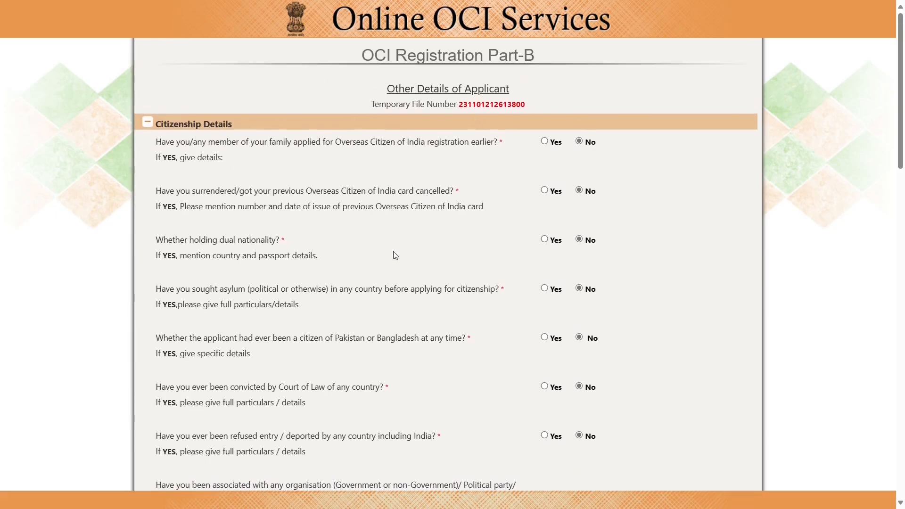
- Examine the Yes/No questions under Citizenship Details in Part B, through the investigation, questioning and offence charges items
{"action": "scroll", "coordinate": [405, 258], "scroll_direction": "down", "scroll_amount": 1}
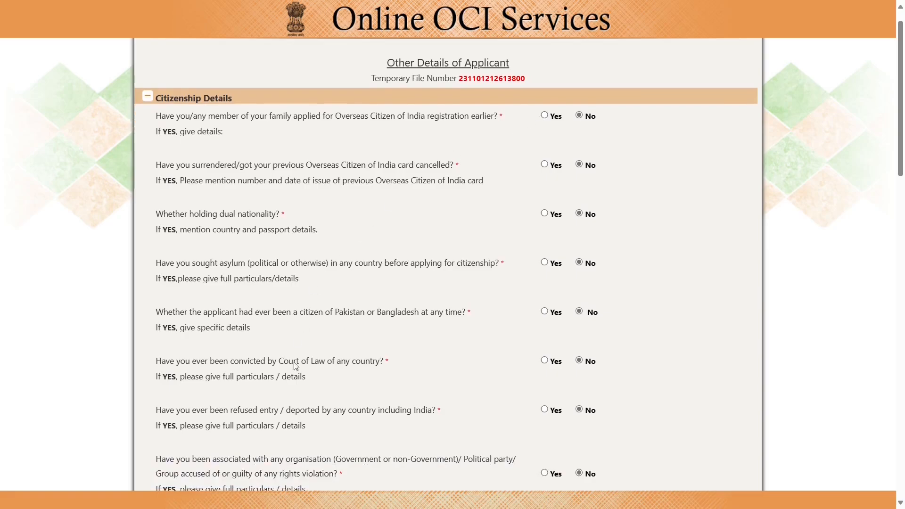
{"action": "scroll", "coordinate": [369, 318], "scroll_direction": "down", "scroll_amount": 4}
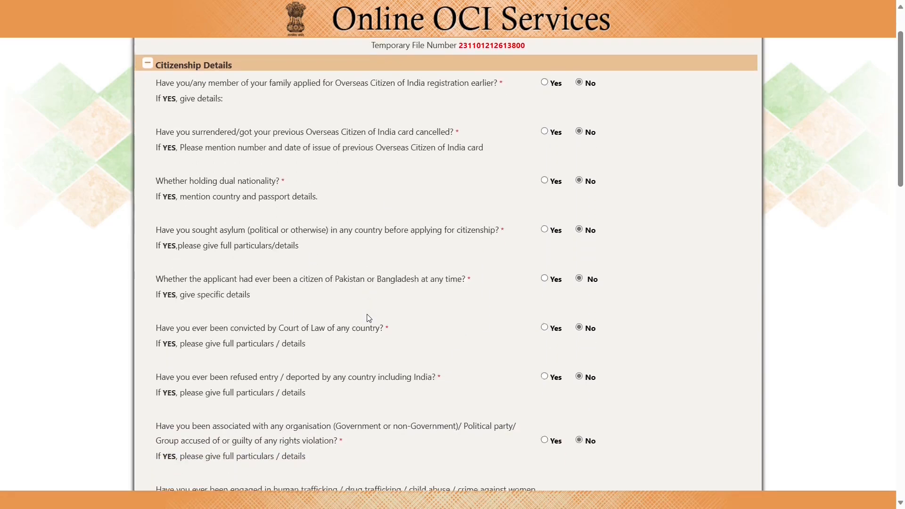
{"action": "scroll", "coordinate": [369, 318], "scroll_direction": "down", "scroll_amount": 6}
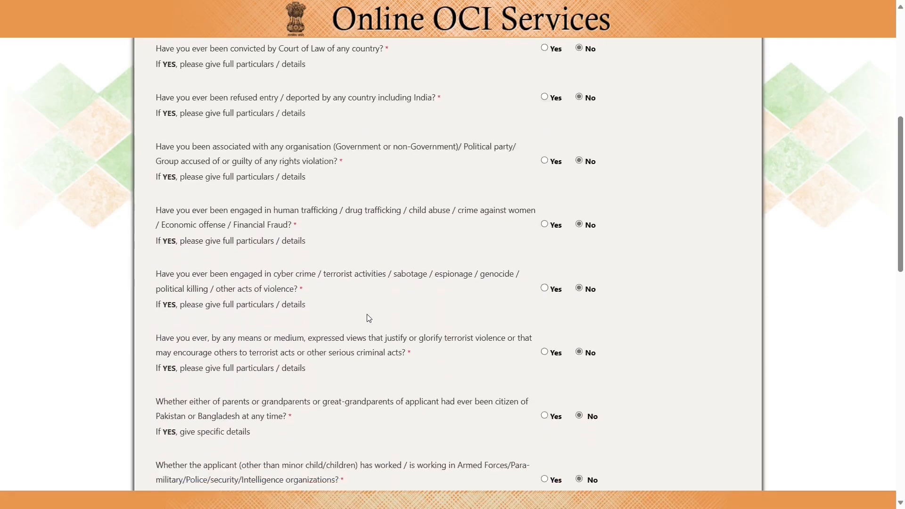
{"action": "scroll", "coordinate": [369, 318], "scroll_direction": "down", "scroll_amount": 4}
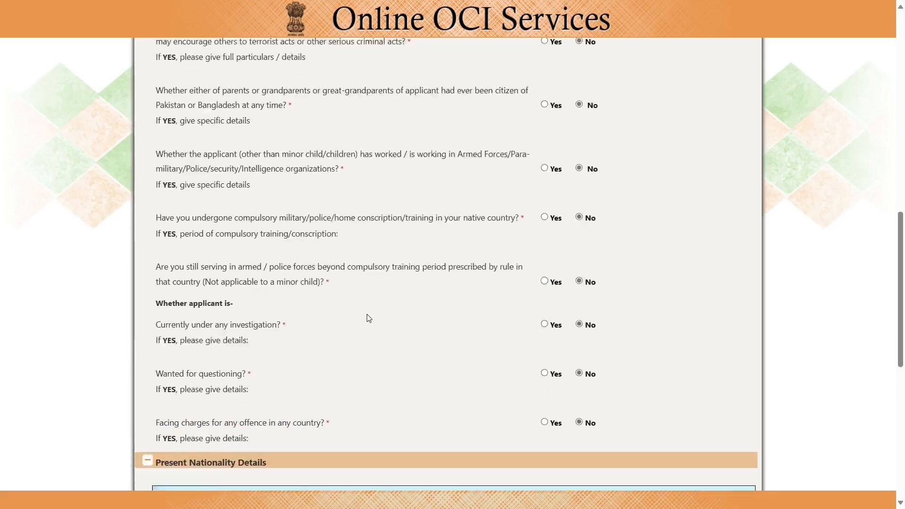
{"action": "scroll", "coordinate": [369, 318], "scroll_direction": "up", "scroll_amount": 2}
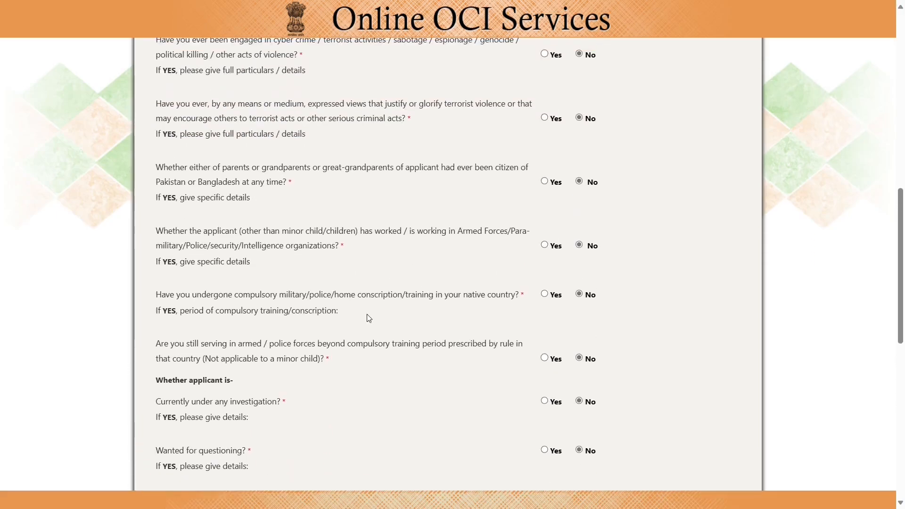
{"action": "scroll", "coordinate": [369, 318], "scroll_direction": "down", "scroll_amount": 1}
{"action": "scroll", "coordinate": [369, 318], "scroll_direction": "up", "scroll_amount": 10}
{"action": "scroll", "coordinate": [369, 318], "scroll_direction": "up", "scroll_amount": 3}
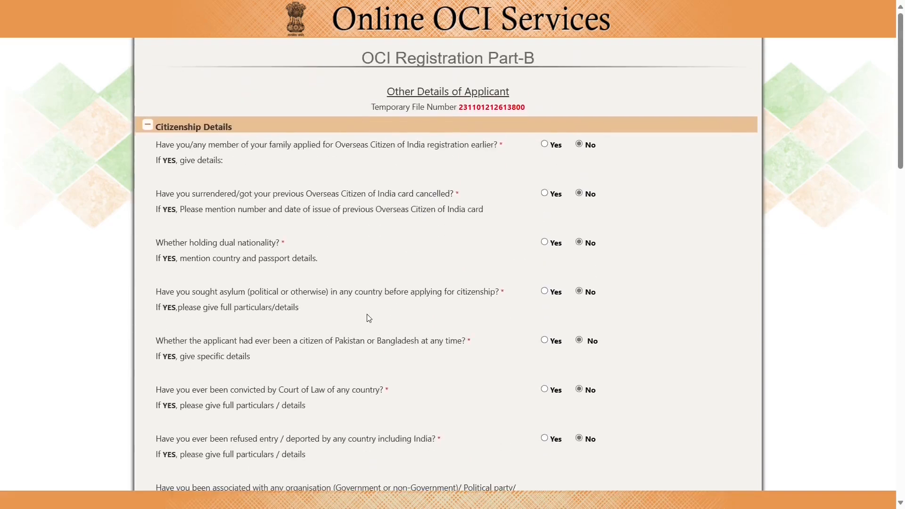